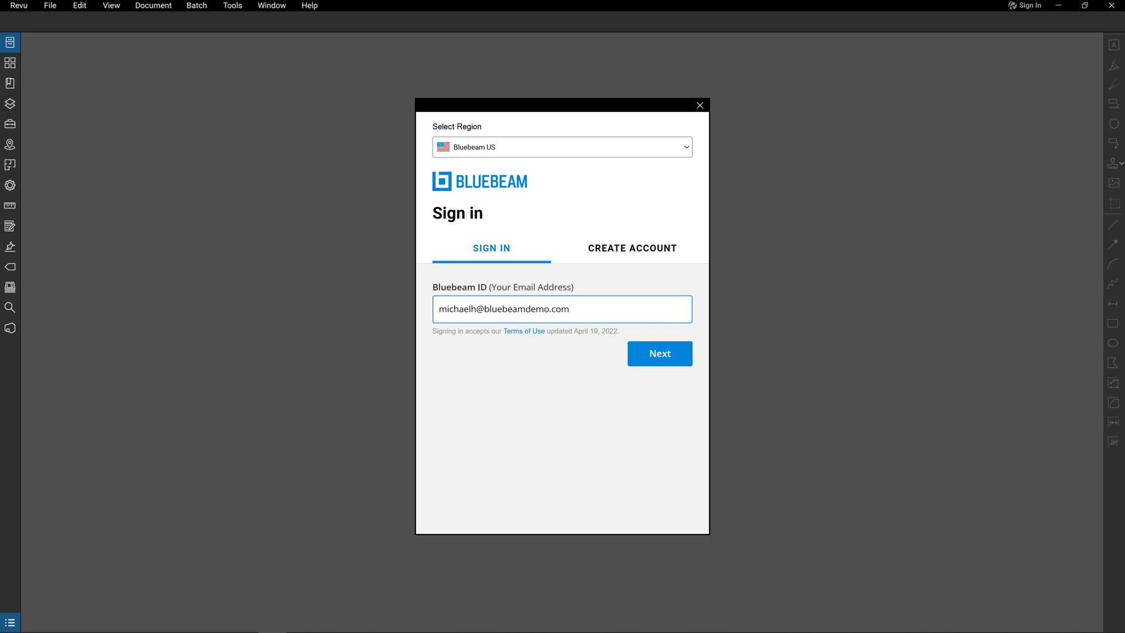
# Step: Complete the Bluebeam sign-in with the account password and open Office Plan.pdf from Recents
pyautogui.press('Return')
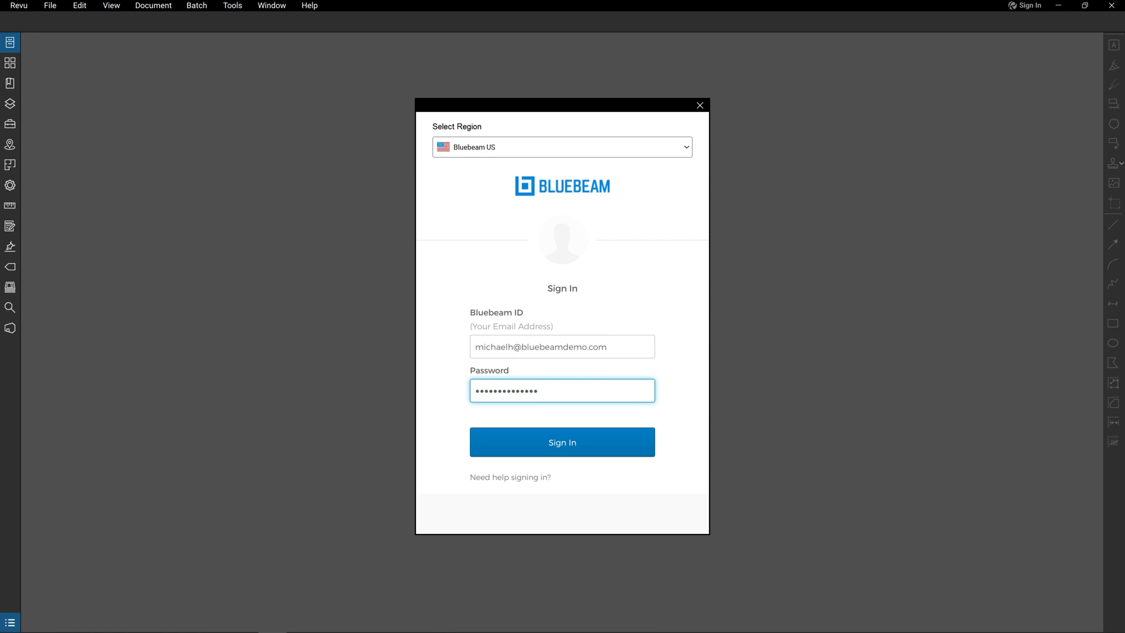
pyautogui.press('Return')
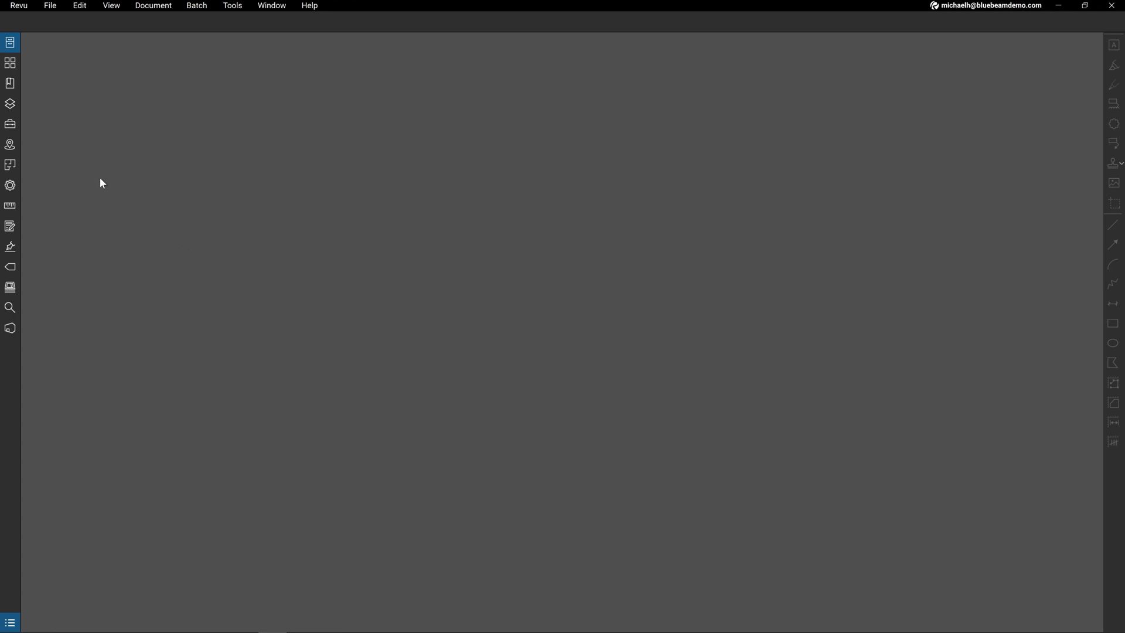
pyautogui.click(14, 50)
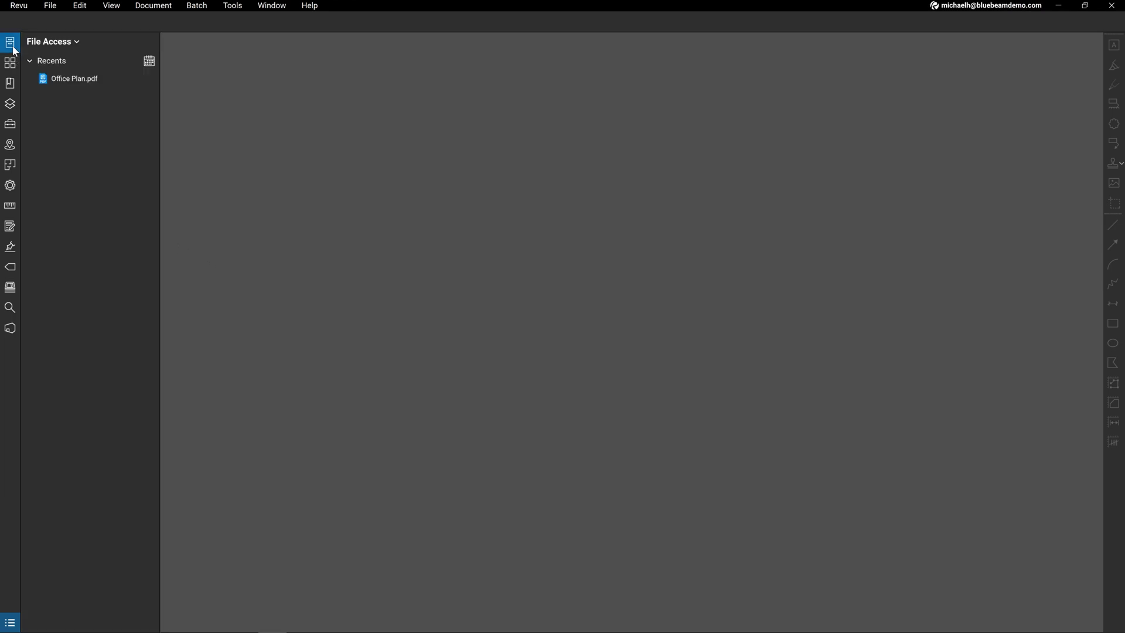
pyautogui.click(113, 83)
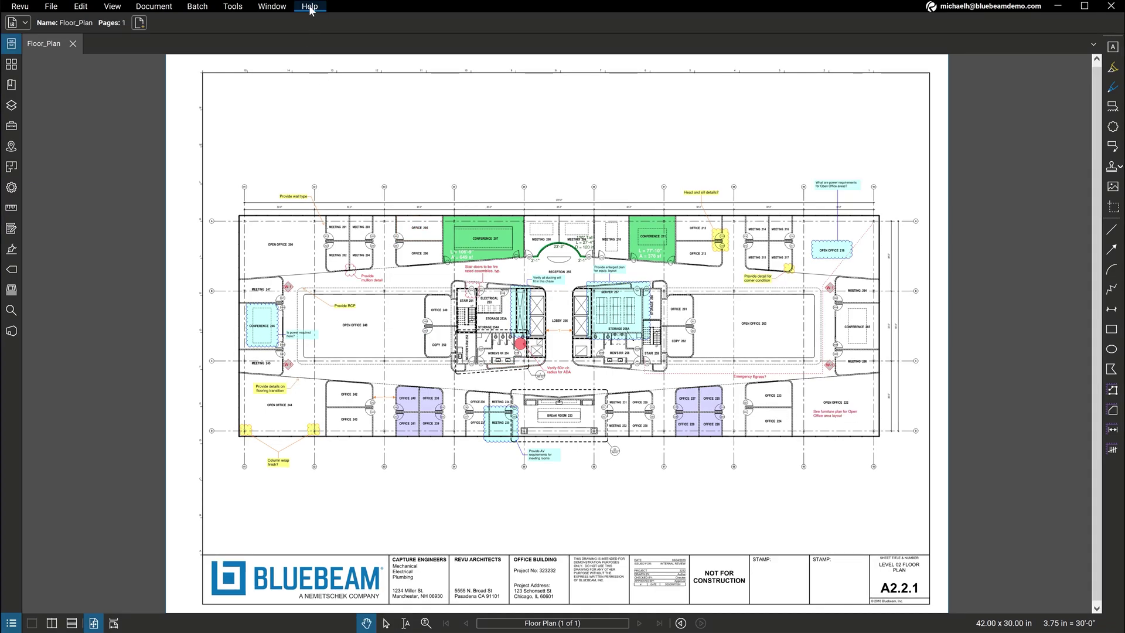
# Step: Open Bluebeam University from the Help menu and scroll down to its Learning Paths
pyautogui.click(310, 7)
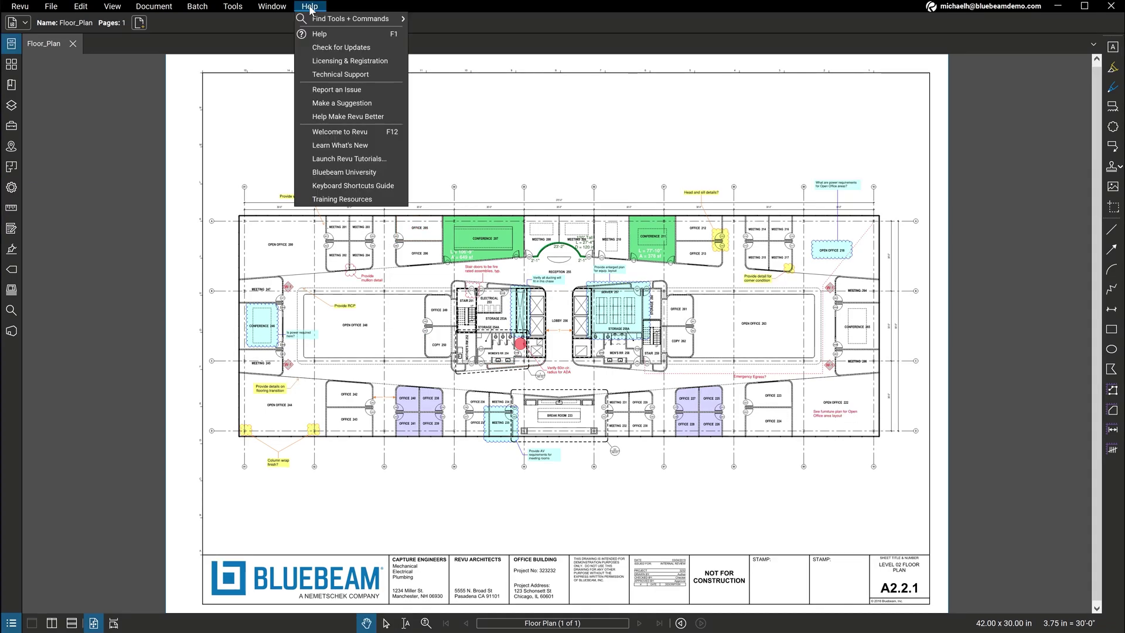
pyautogui.click(384, 173)
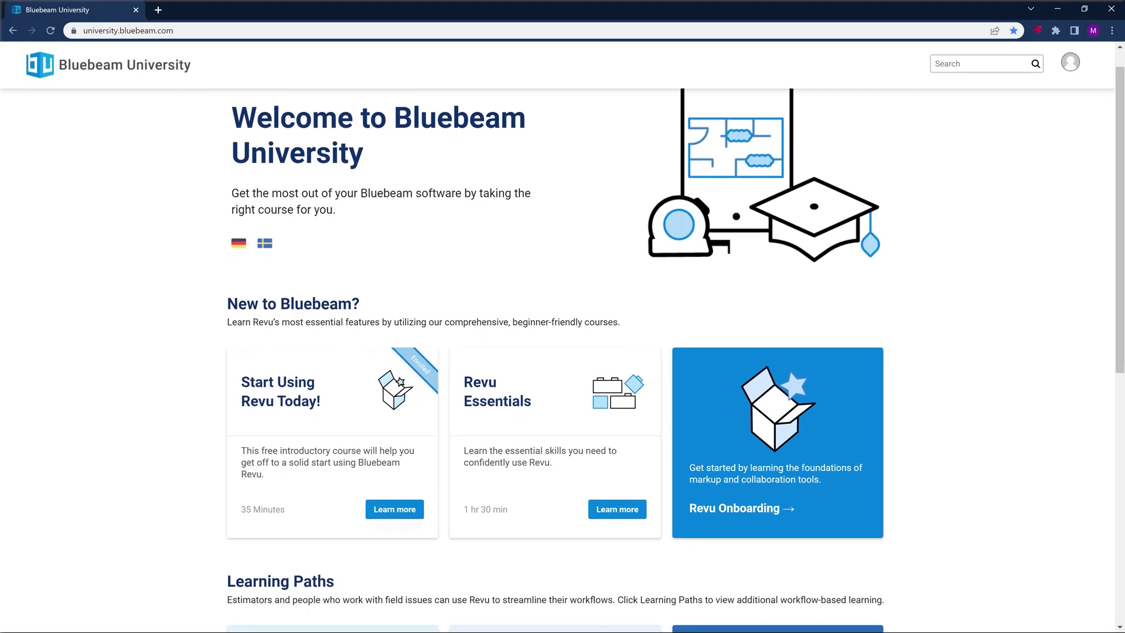
pyautogui.scroll(-2, 562, 361)
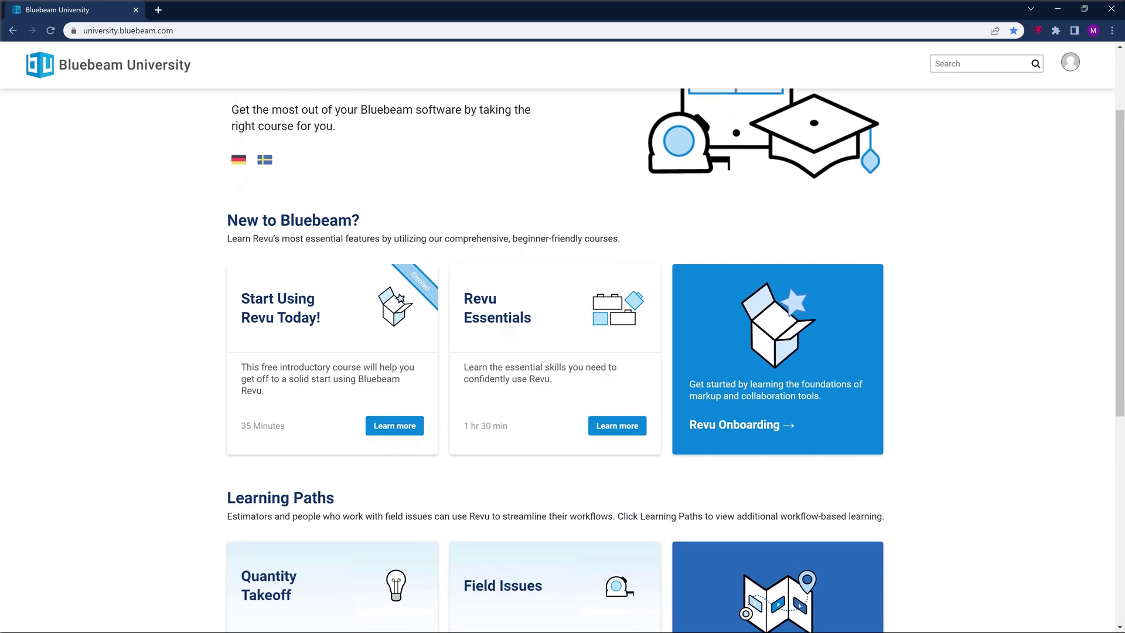
pyautogui.scroll(-2, 563, 360)
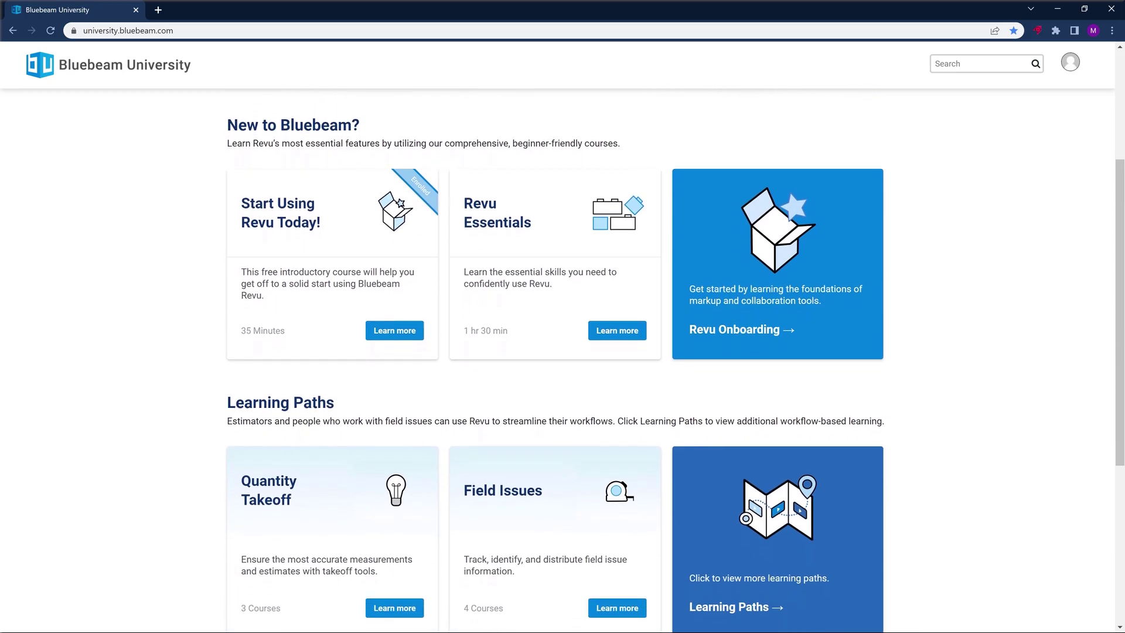
pyautogui.scroll(-2, 562, 360)
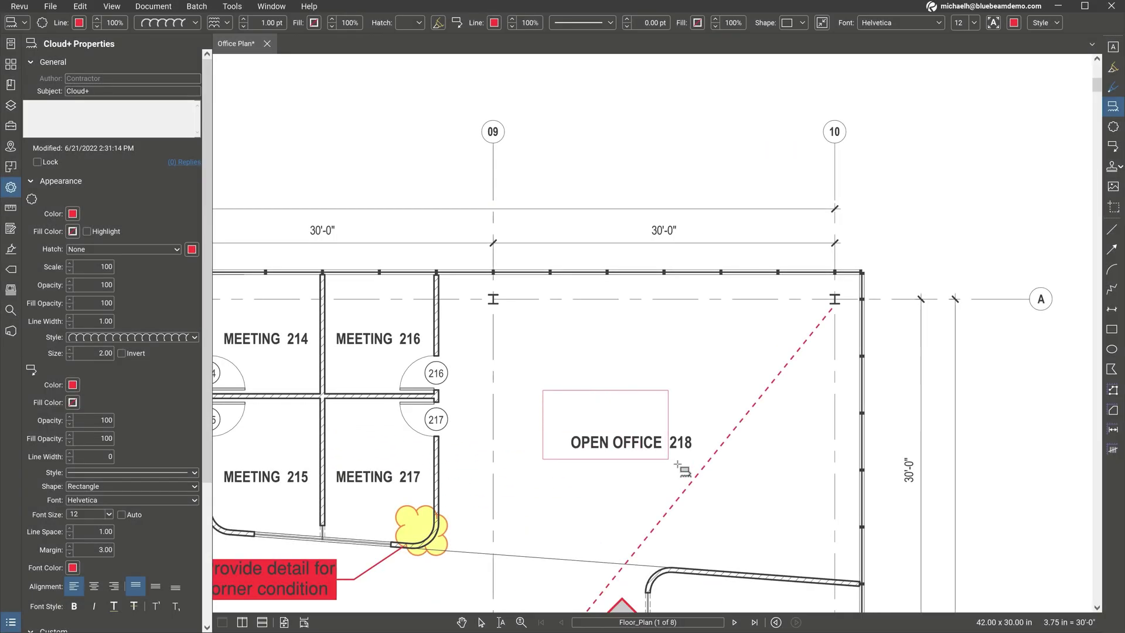
# Step: Cloud Open Office 218 and add a callout asking about power requirements, shifted up-left
pyautogui.moveTo(678, 466); pyautogui.dragTo(715, 486)
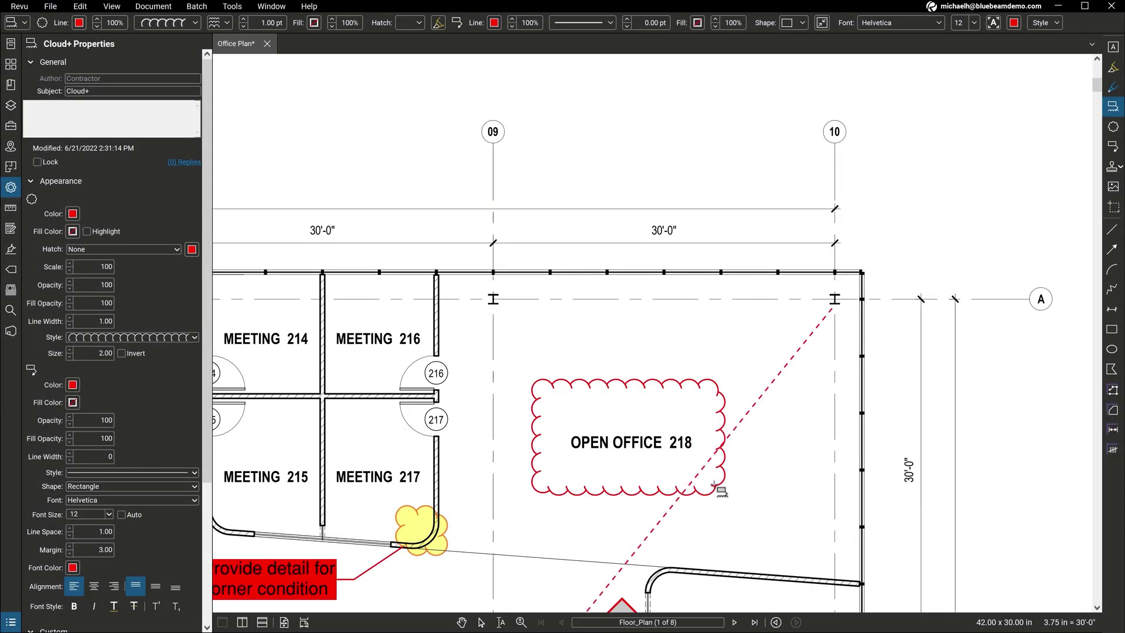
pyautogui.click(671, 175)
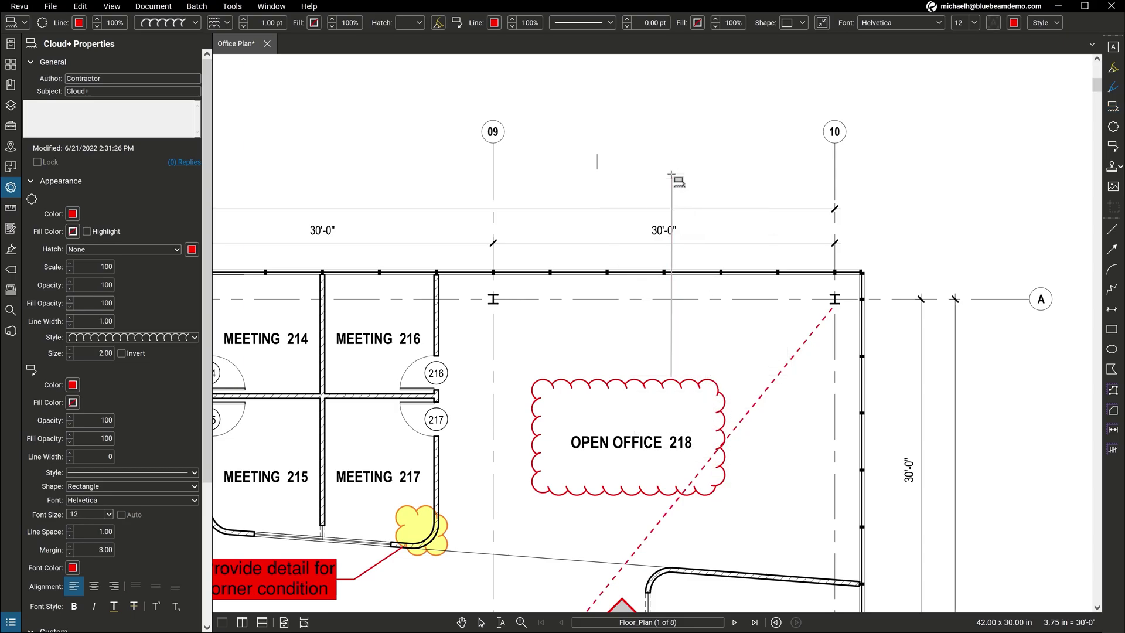
pyautogui.write('What are power requirements for Open Office areas?')
pyautogui.press('Escape')
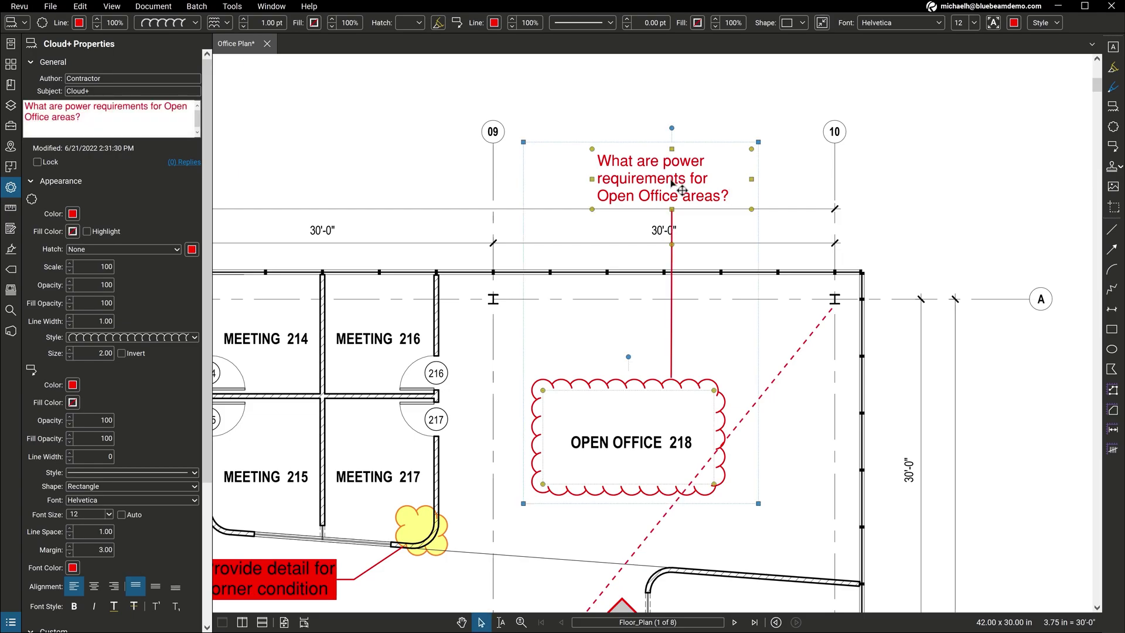
pyautogui.moveTo(672, 182); pyautogui.dragTo(659, 168)
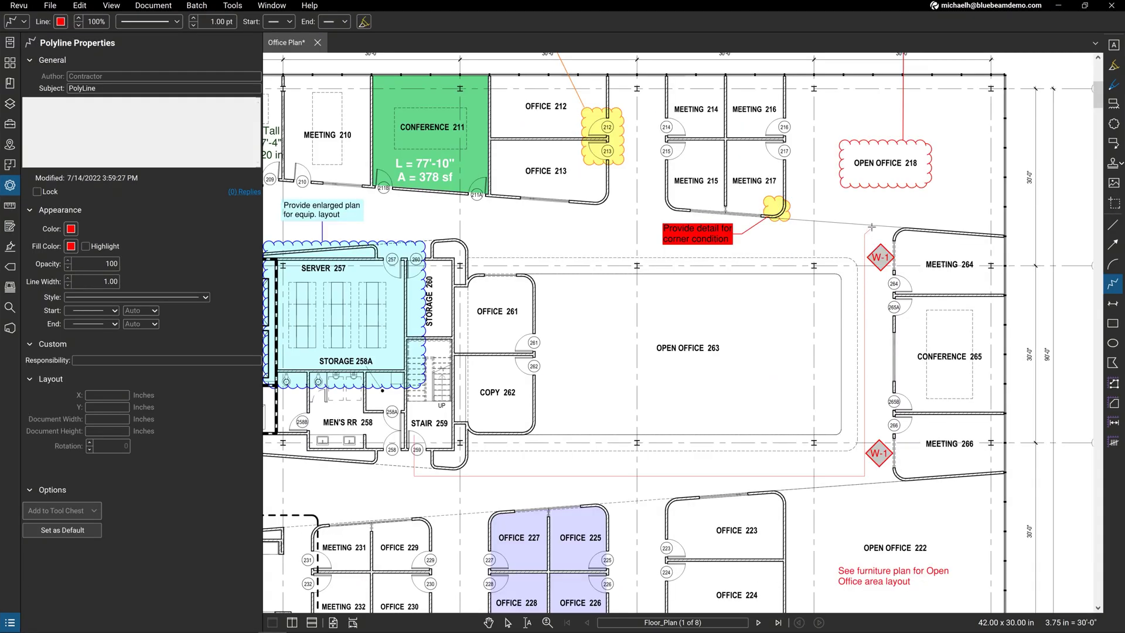
# Step: Finish the polyline, underline the furniture plan note, and fill the callout yellow
pyautogui.doubleClick(990, 89)
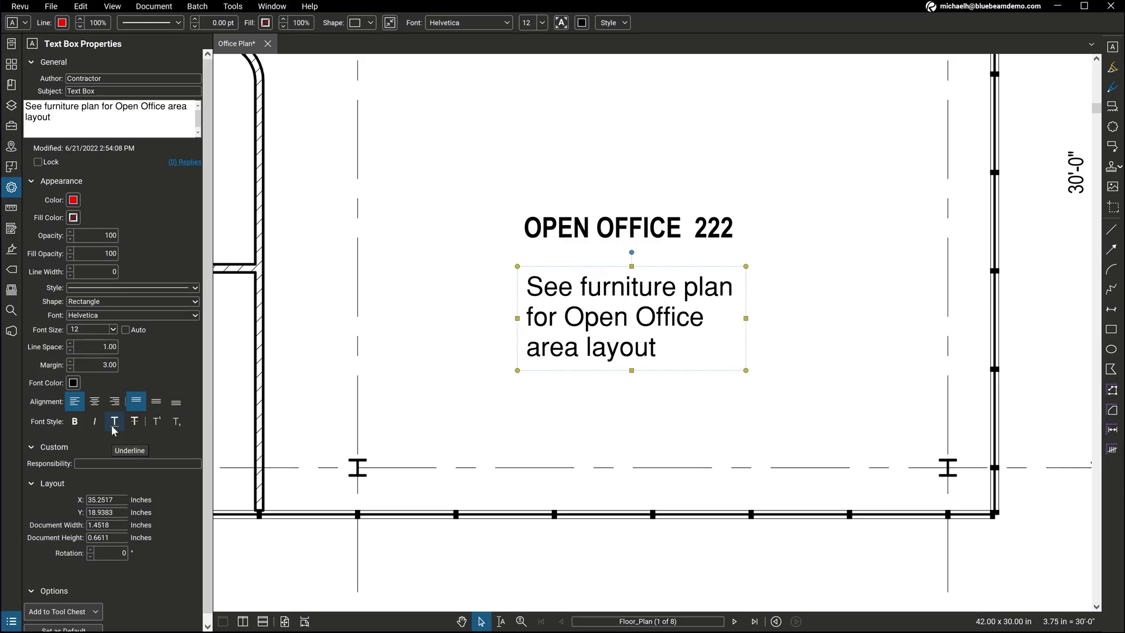
pyautogui.click(114, 422)
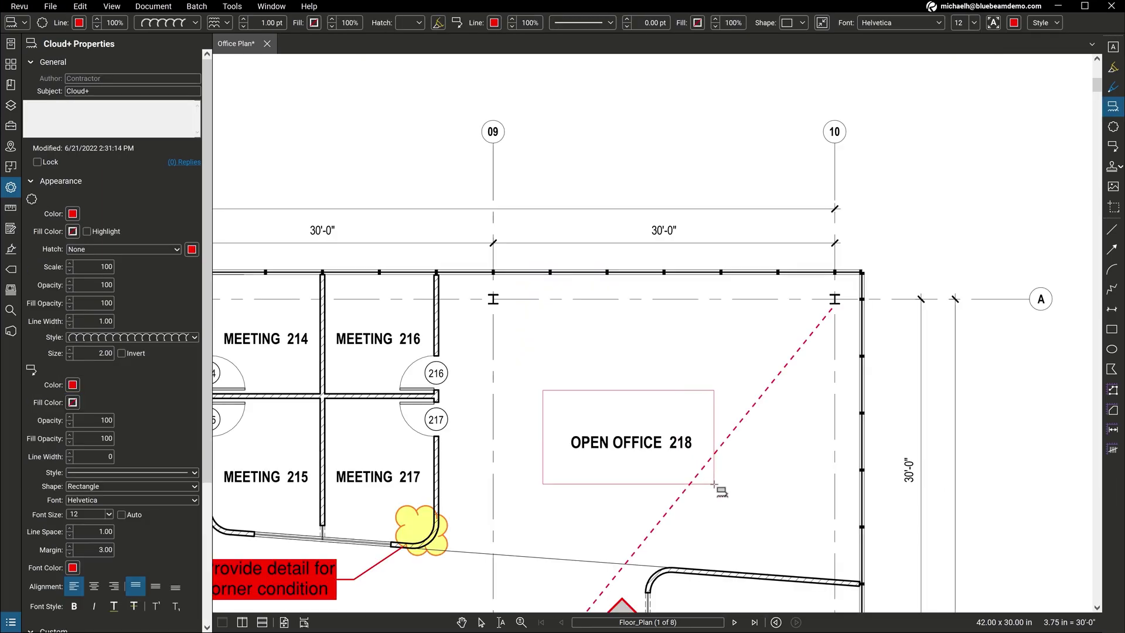
pyautogui.click(714, 484)
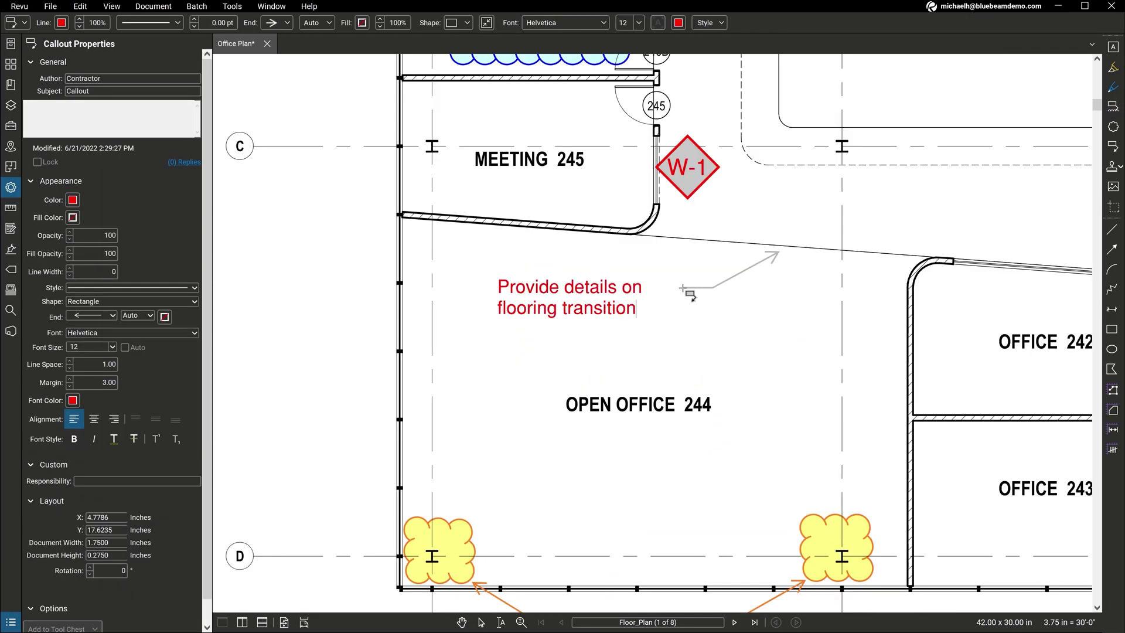
pyautogui.click(73, 217)
pyautogui.click(89, 236)
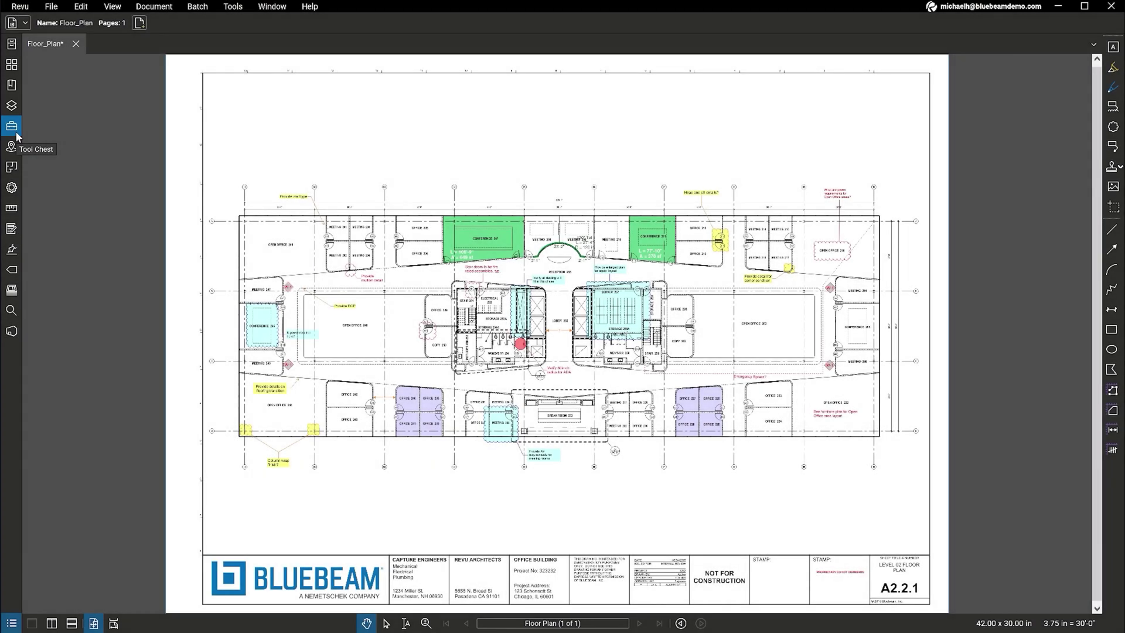
# Step: Draw a yellow box over Open Office 200 using the third My Tools custom markup
pyautogui.click(17, 134)
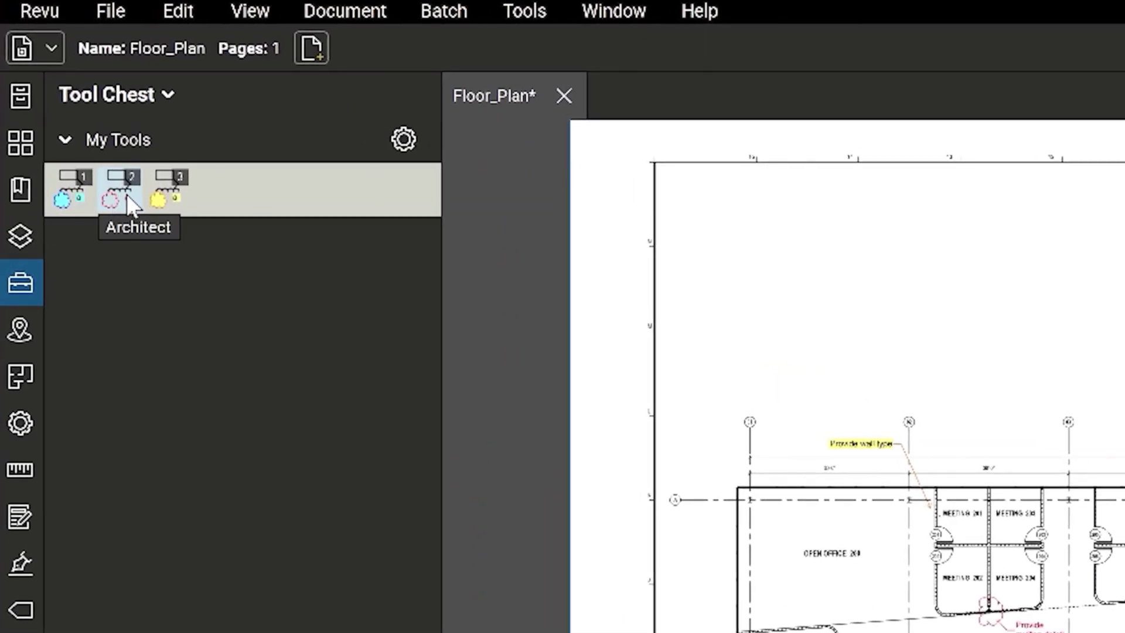
pyautogui.click(165, 202)
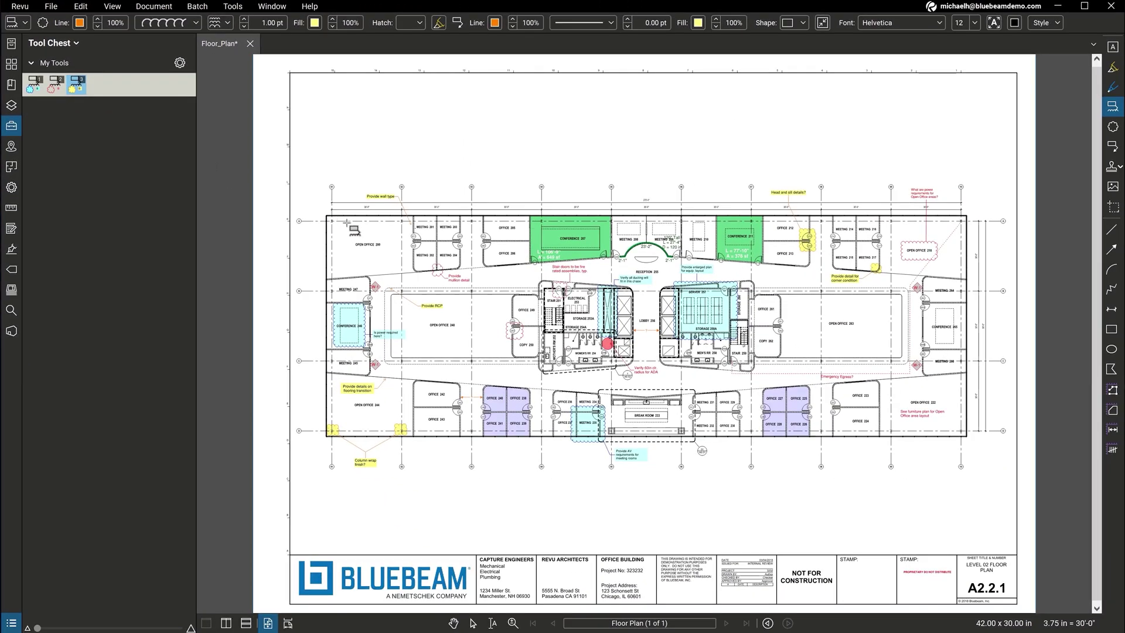
pyautogui.moveTo(346, 222); pyautogui.dragTo(395, 266)
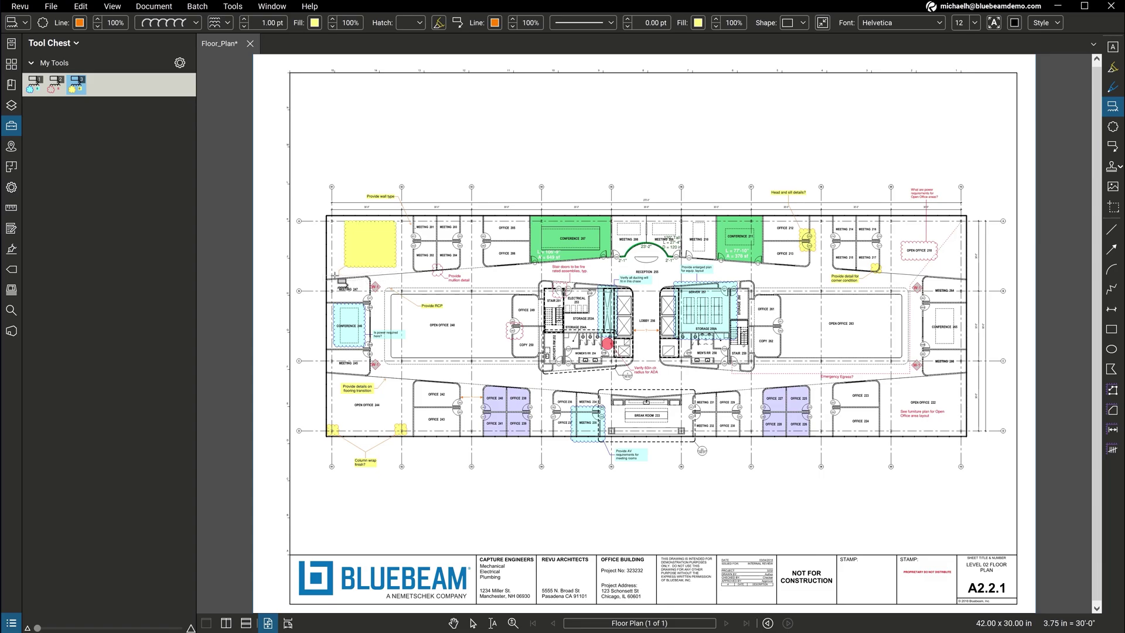
pyautogui.click(318, 275)
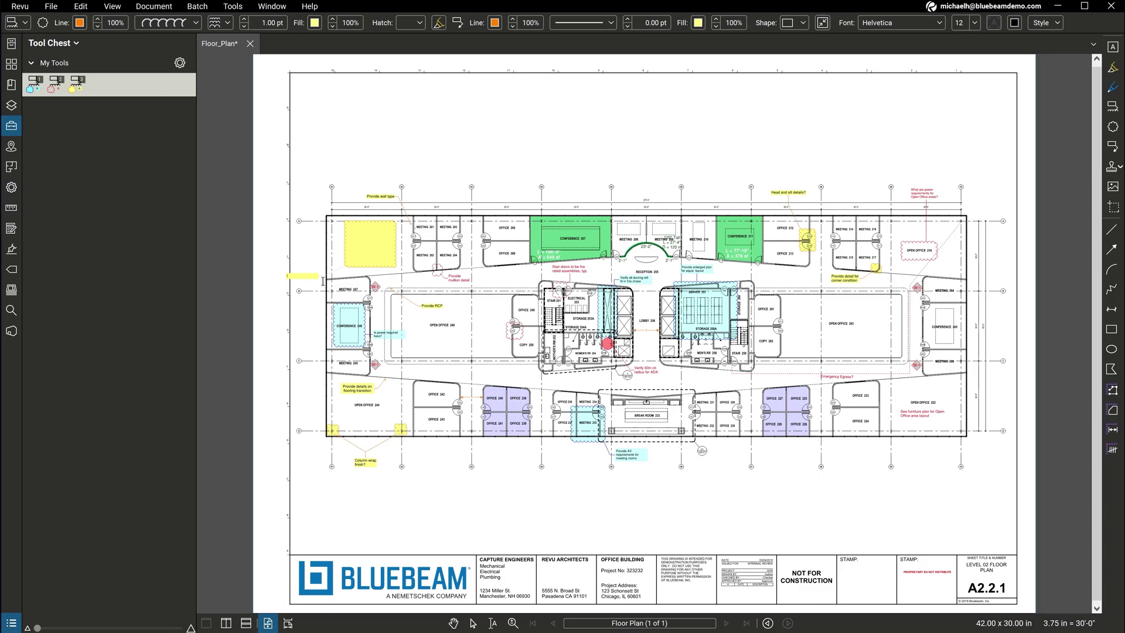
pyautogui.press('Escape')
pyautogui.press('F4')
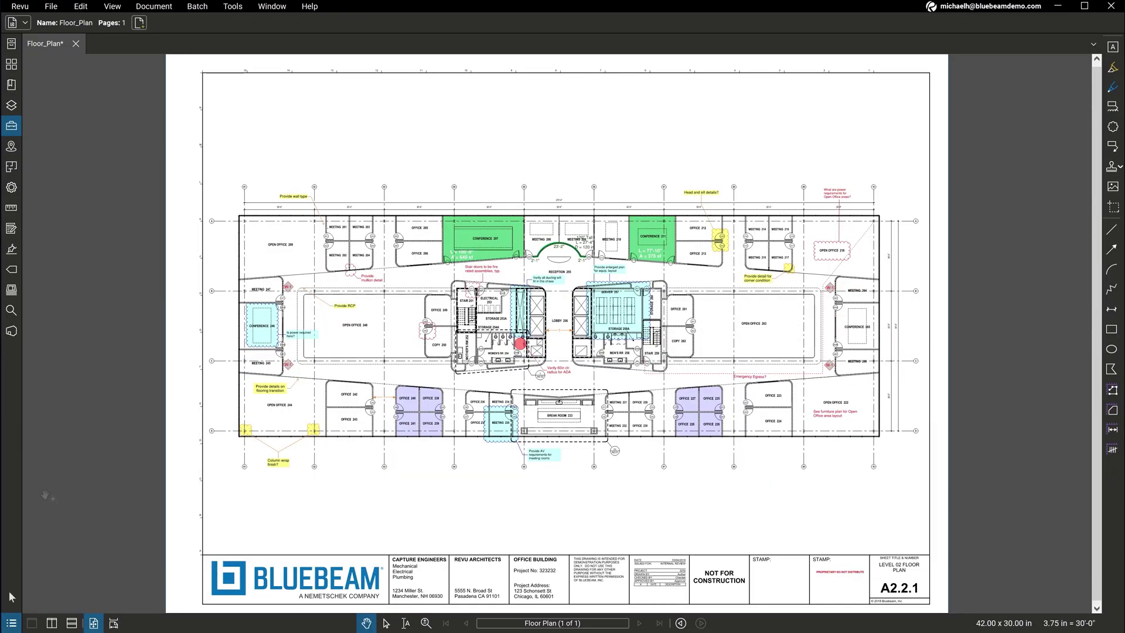
# Step: Measure a 27'-3" length in Open Office 248, Meeting 208's area, a 40'-2" diameter, and Office 205's volume
pyautogui.click(11, 622)
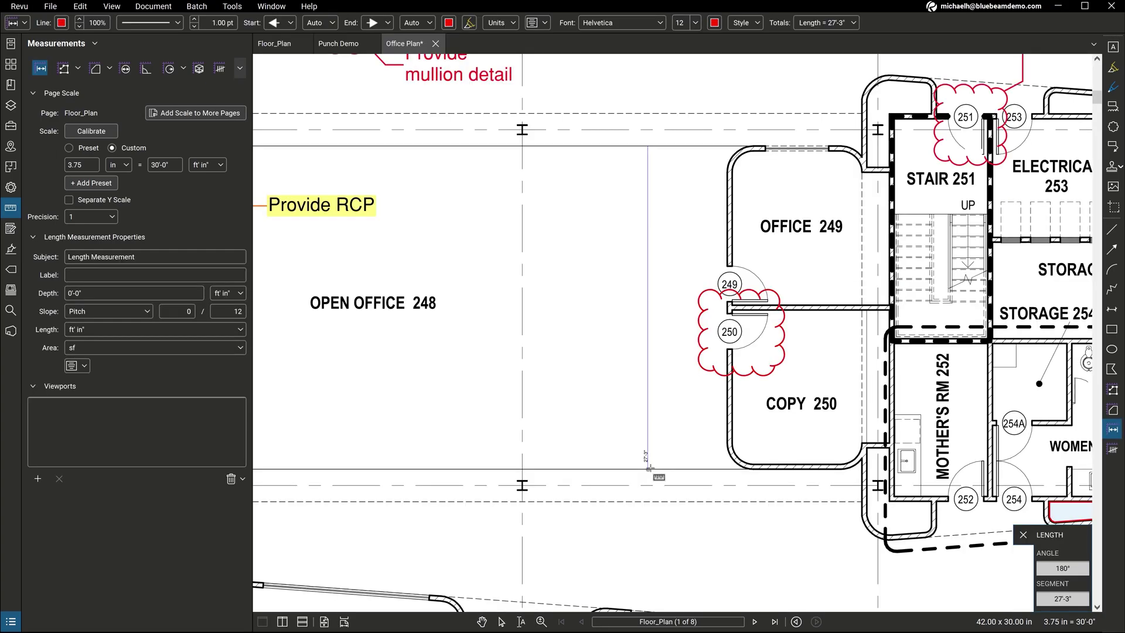
pyautogui.moveTo(660, 226); pyautogui.dragTo(661, 467)
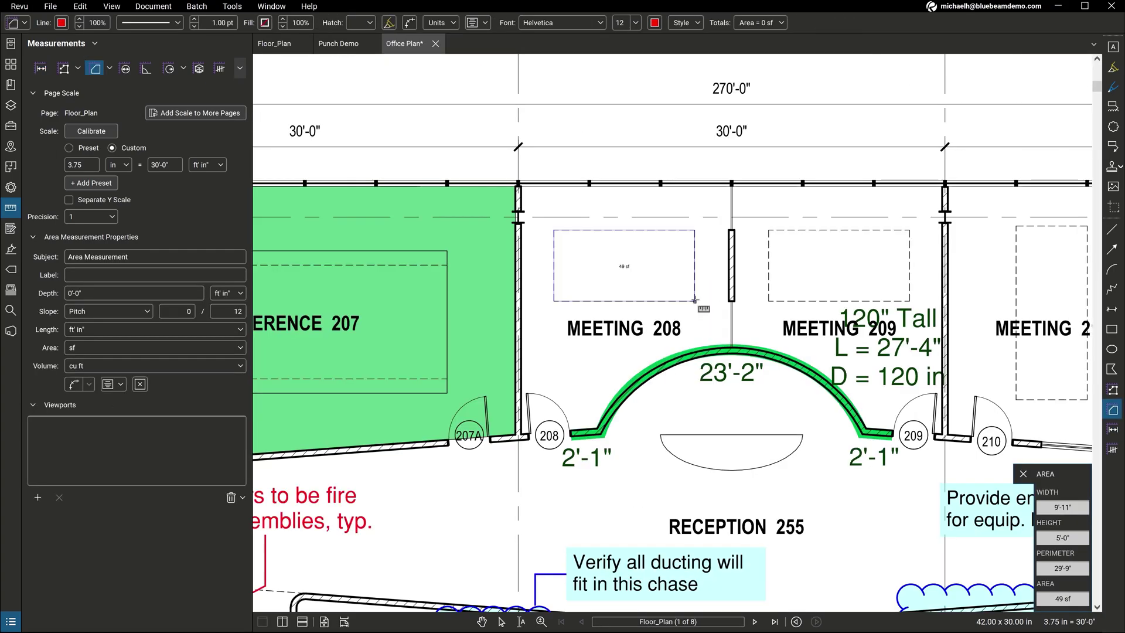
pyautogui.moveTo(553, 230); pyautogui.dragTo(696, 301)
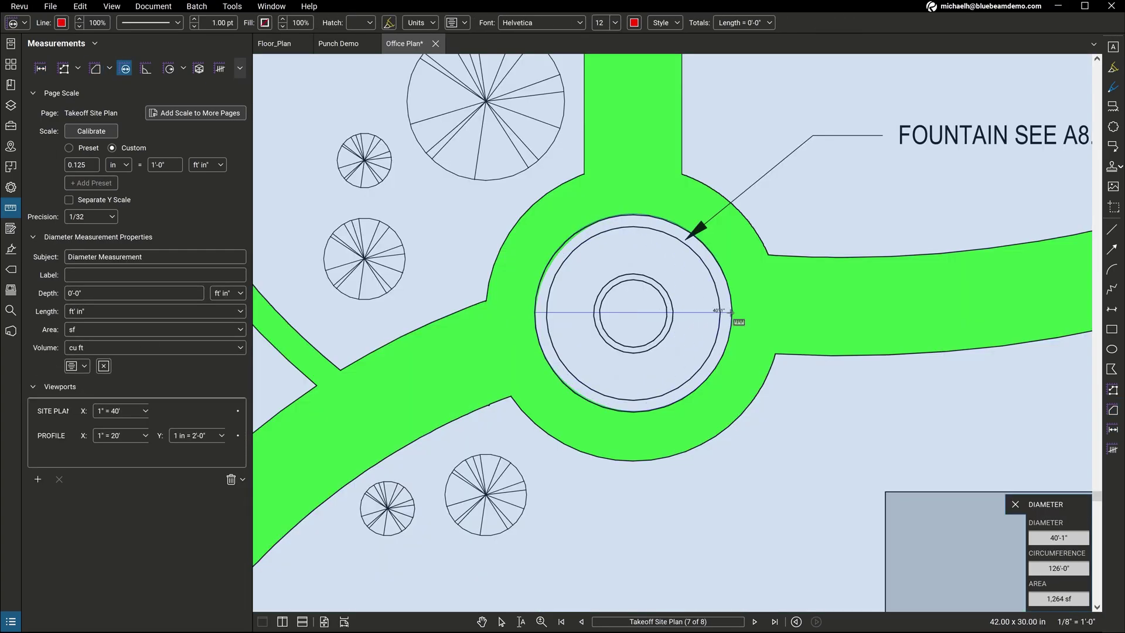
pyautogui.click(732, 311)
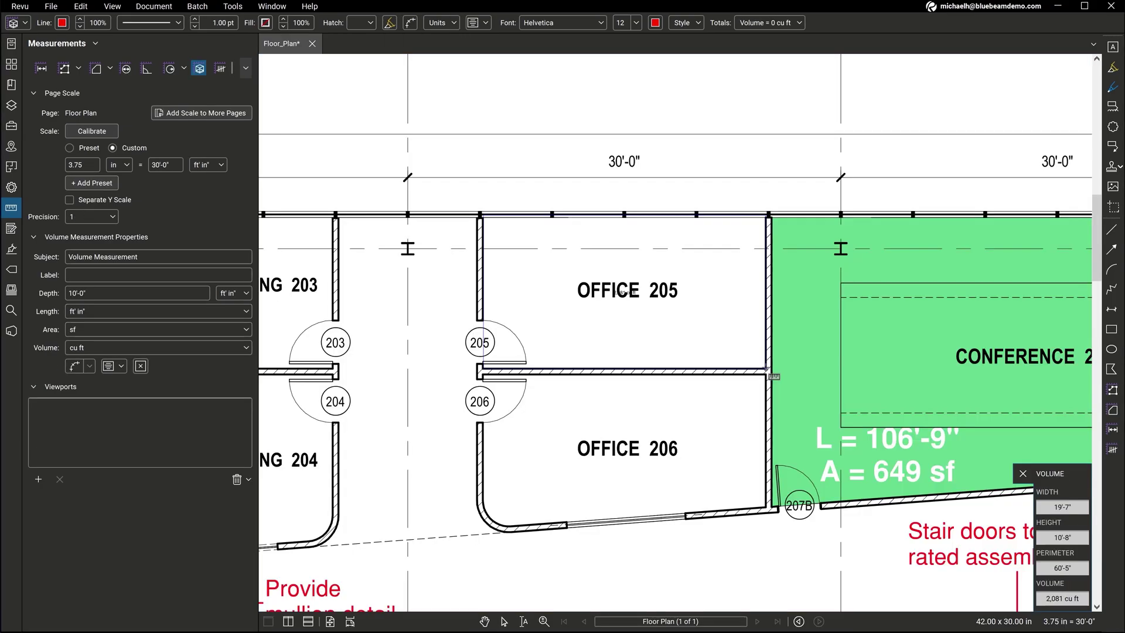
pyautogui.click(767, 370)
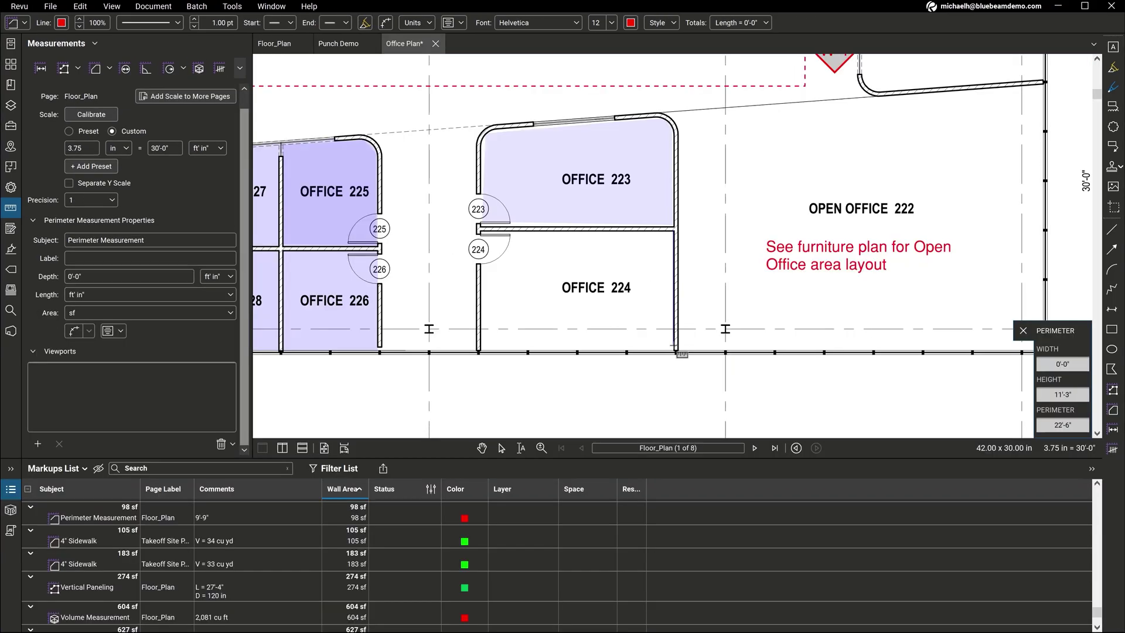
# Step: Add a 2'-6" radius, count meeting room door 215, and fill below Women's RR 254 green
pyautogui.click(679, 354)
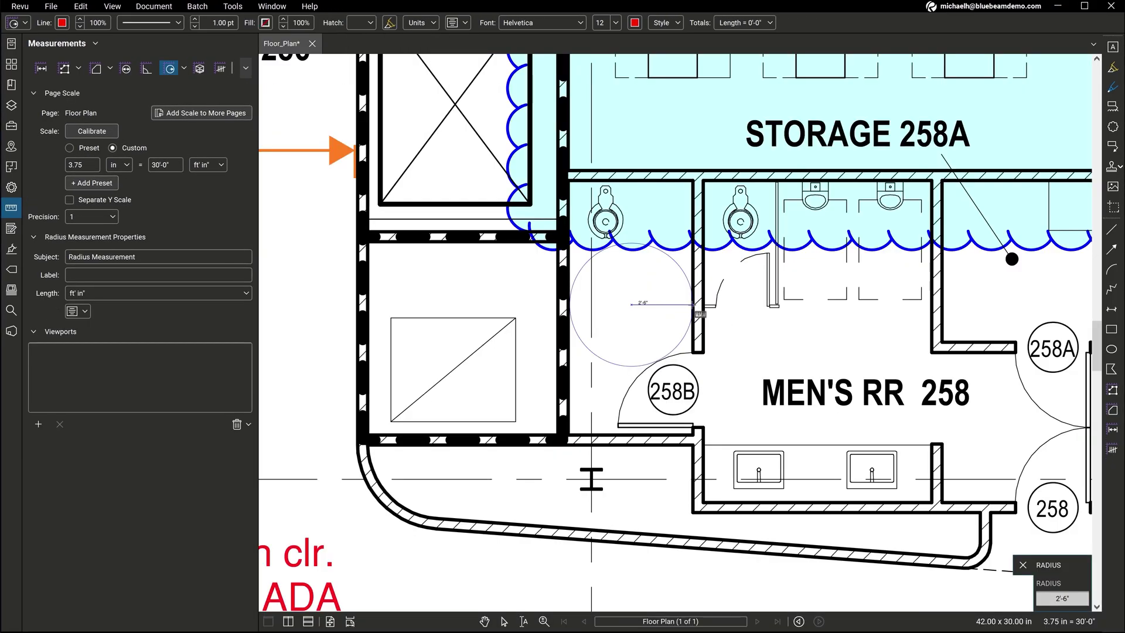
pyautogui.click(694, 304)
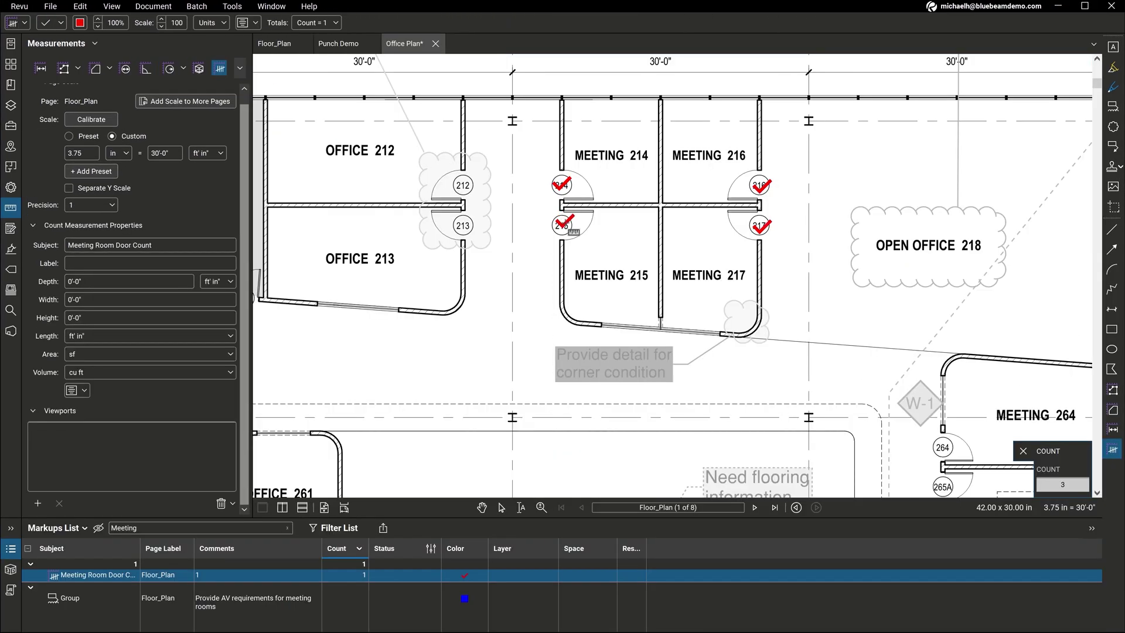
pyautogui.click(564, 225)
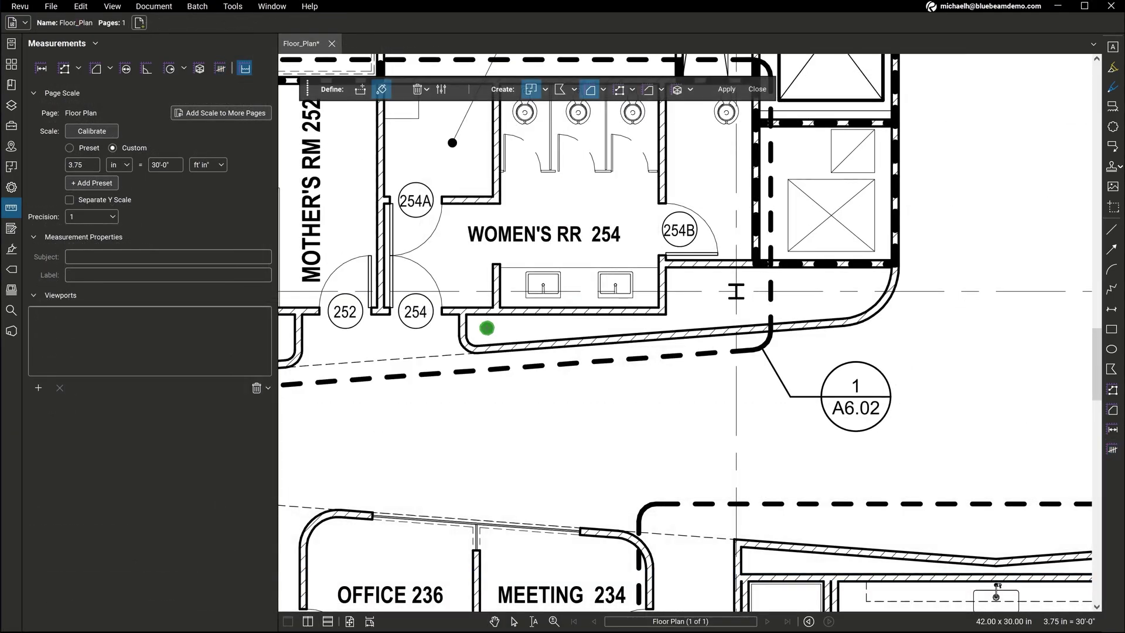
pyautogui.moveTo(472, 324); pyautogui.dragTo(731, 312)
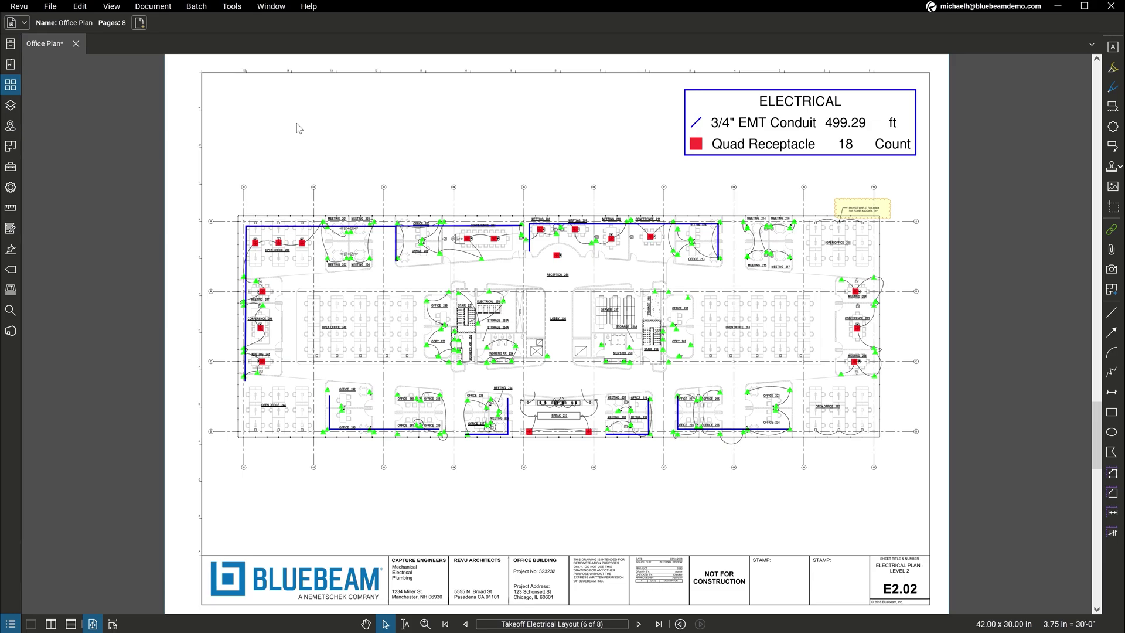
# Step: Batch-link sheet numbers across all eight Office Plan pages, then follow the A7.01 link
pyautogui.click(197, 7)
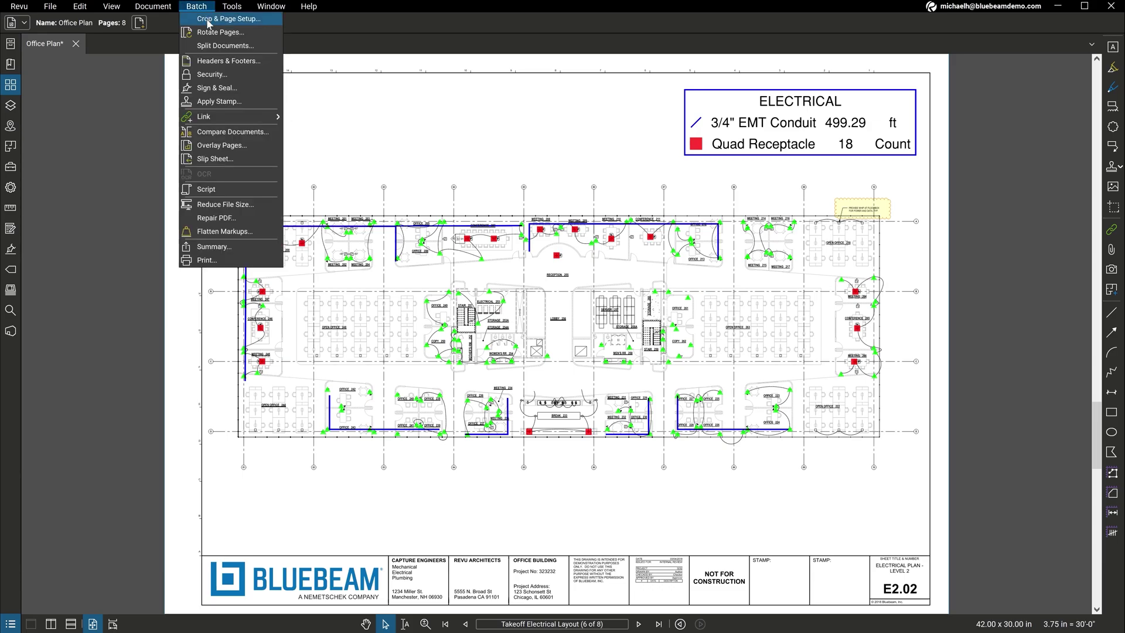
pyautogui.moveTo(236, 117)
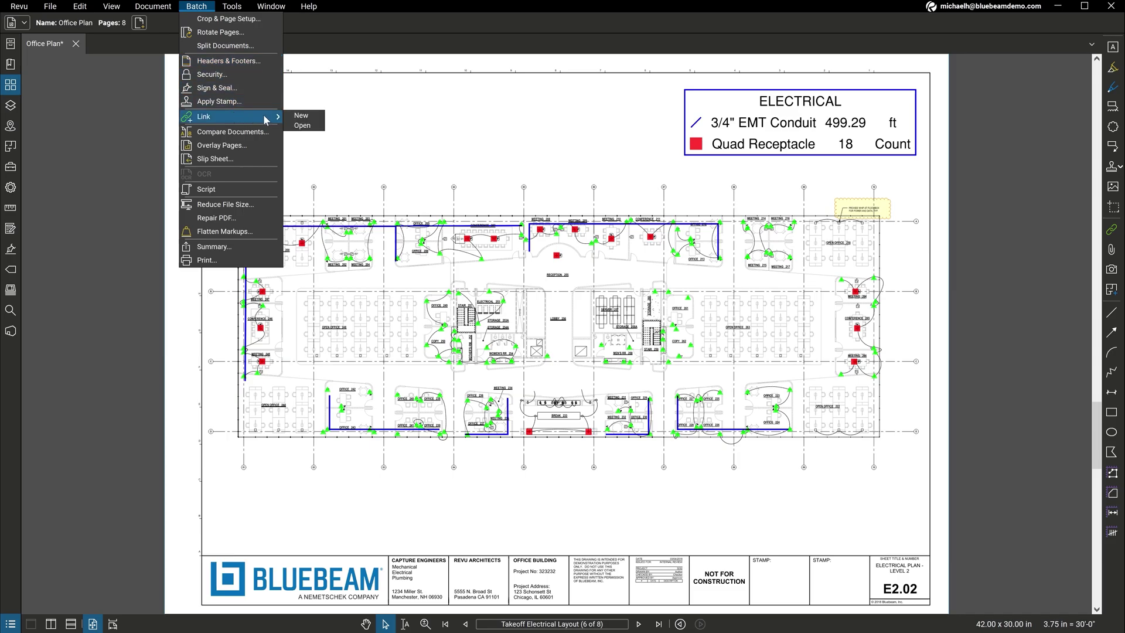
pyautogui.click(311, 117)
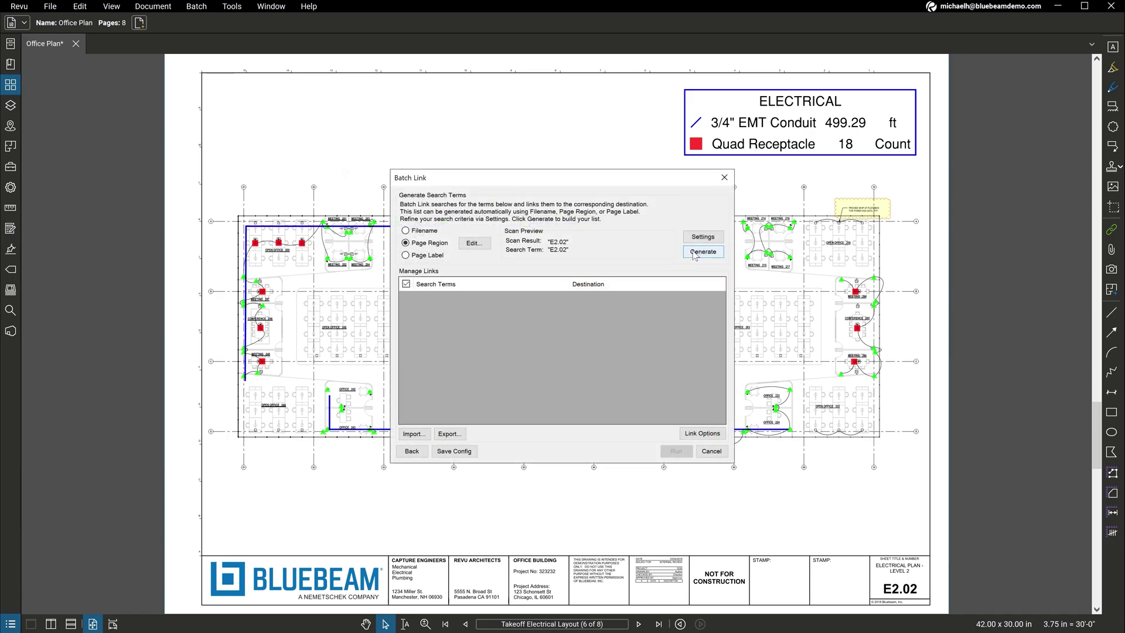
pyautogui.click(694, 253)
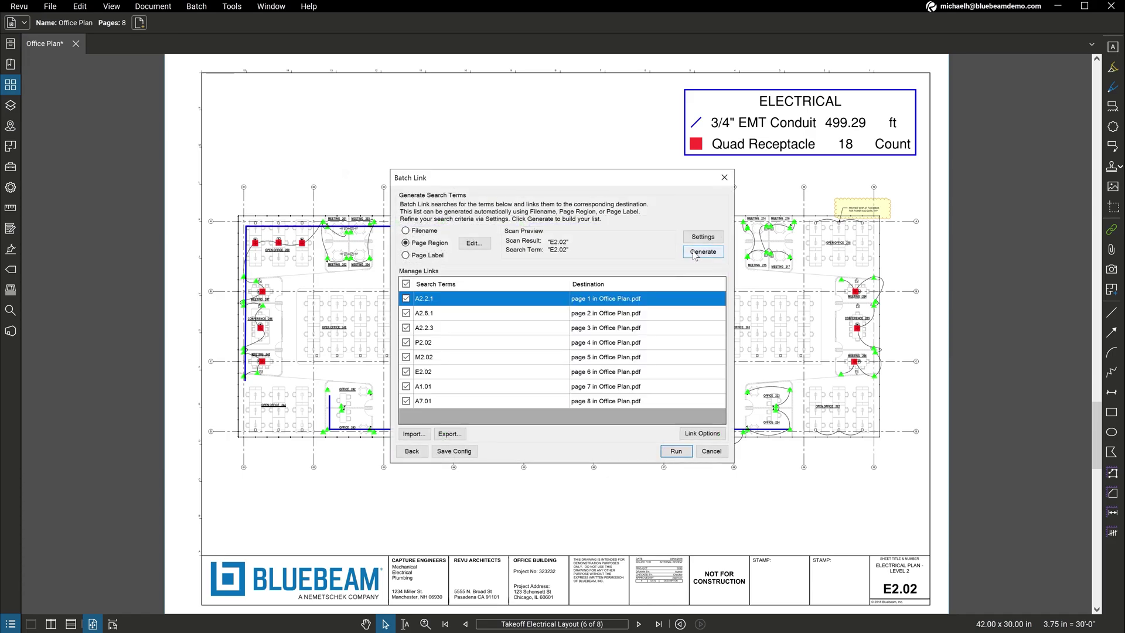
pyautogui.click(681, 451)
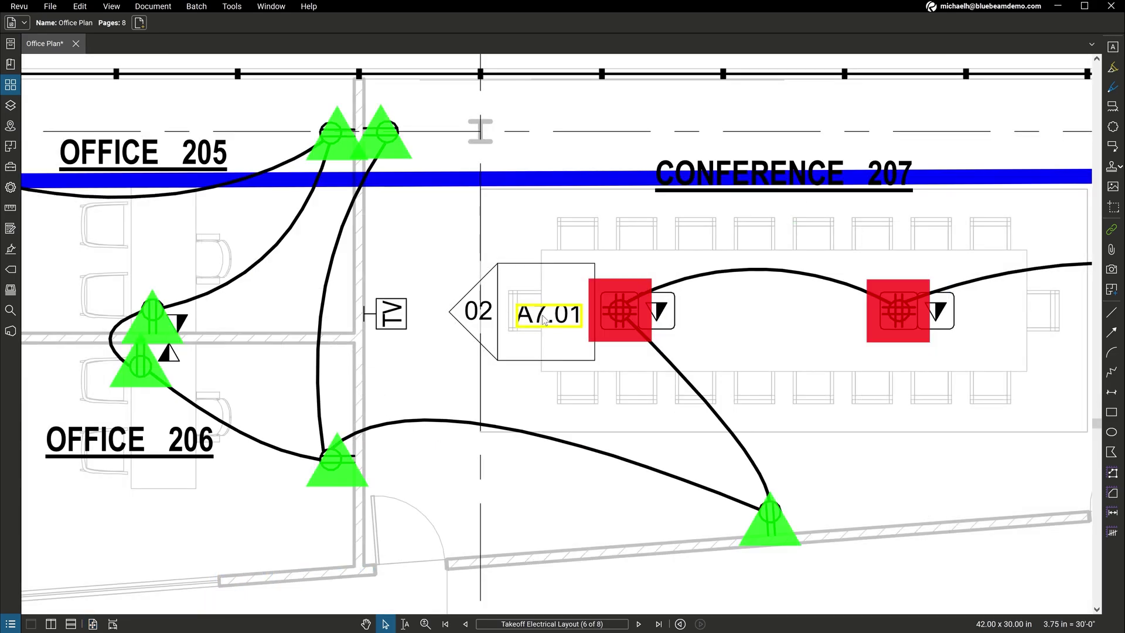
pyautogui.click(543, 318)
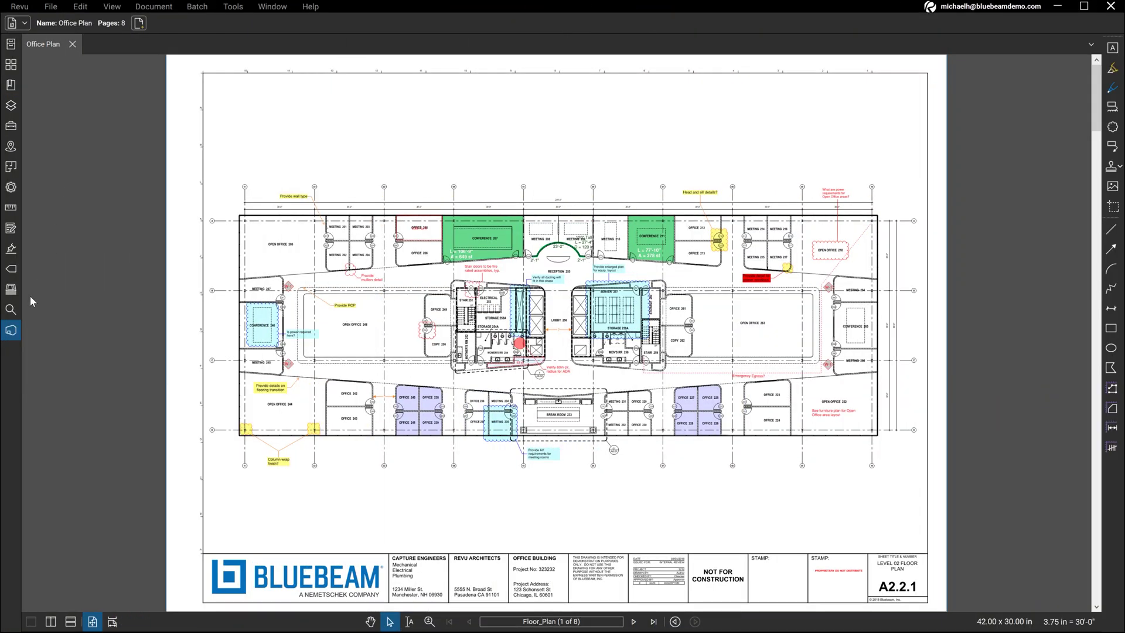
# Step: Show the Studio Projects list, which has no active projects
pyautogui.click(11, 332)
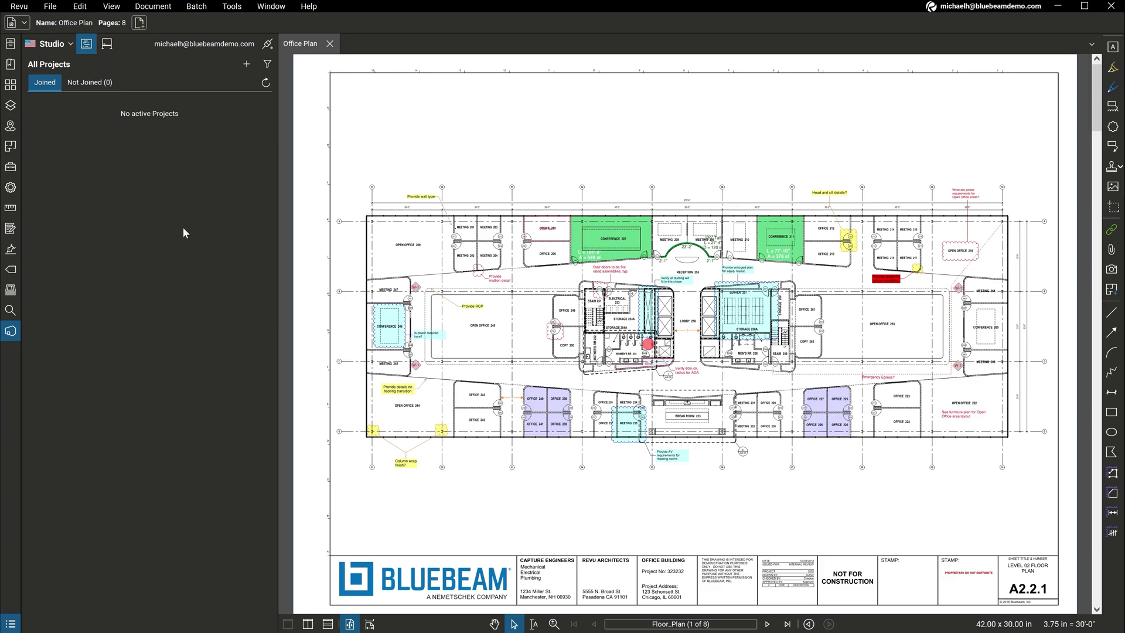
# Step: Create a new Studio project named Demo Project
pyautogui.click(248, 70)
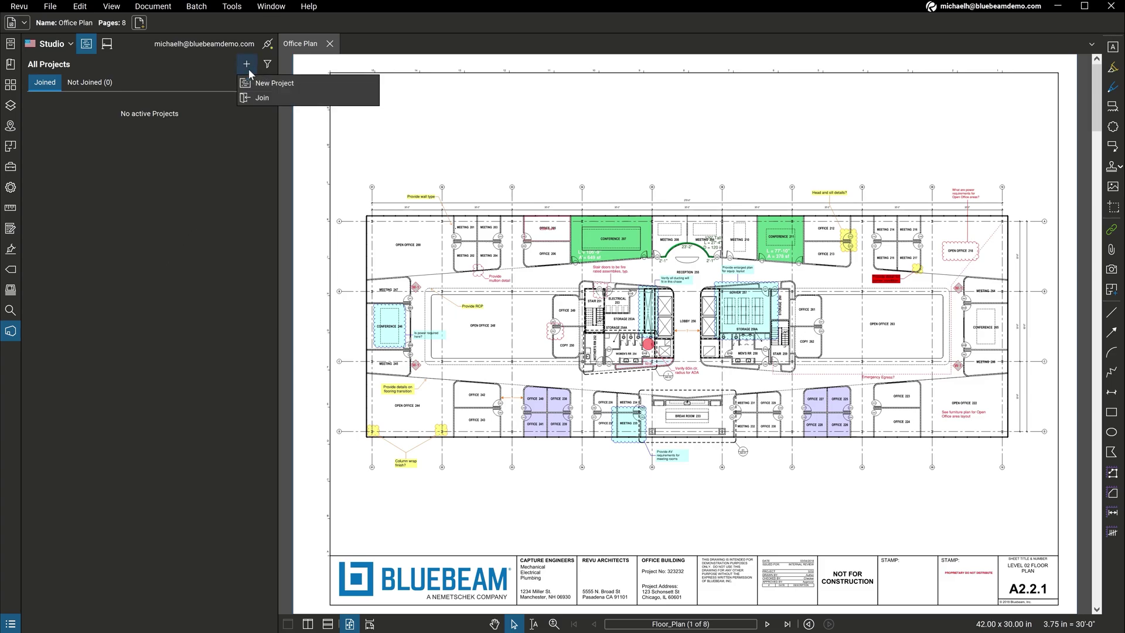
pyautogui.click(301, 85)
pyautogui.write('Demo Project')
pyautogui.press('Return')
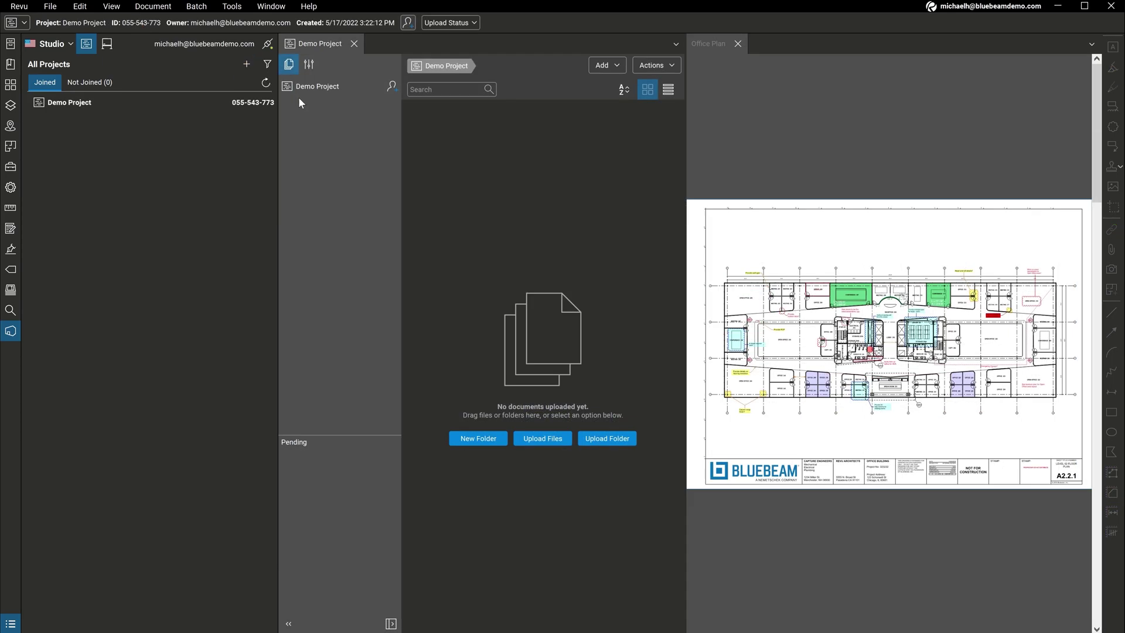
# Step: Upload the open Office Plan.pdf into Demo Project
pyautogui.click(553, 439)
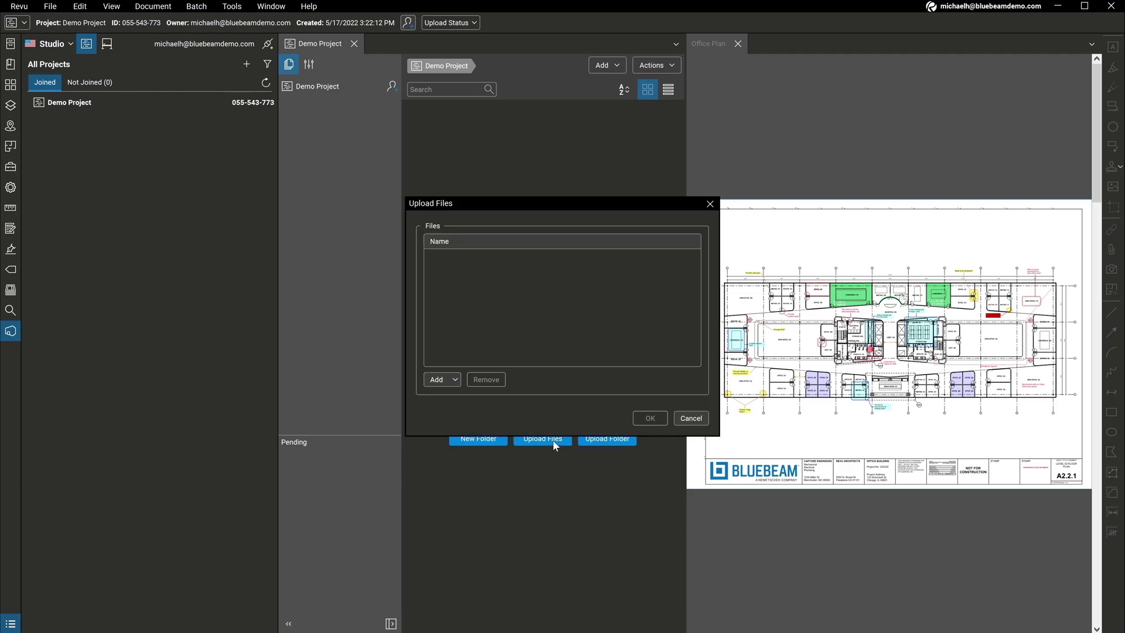
pyautogui.click(451, 381)
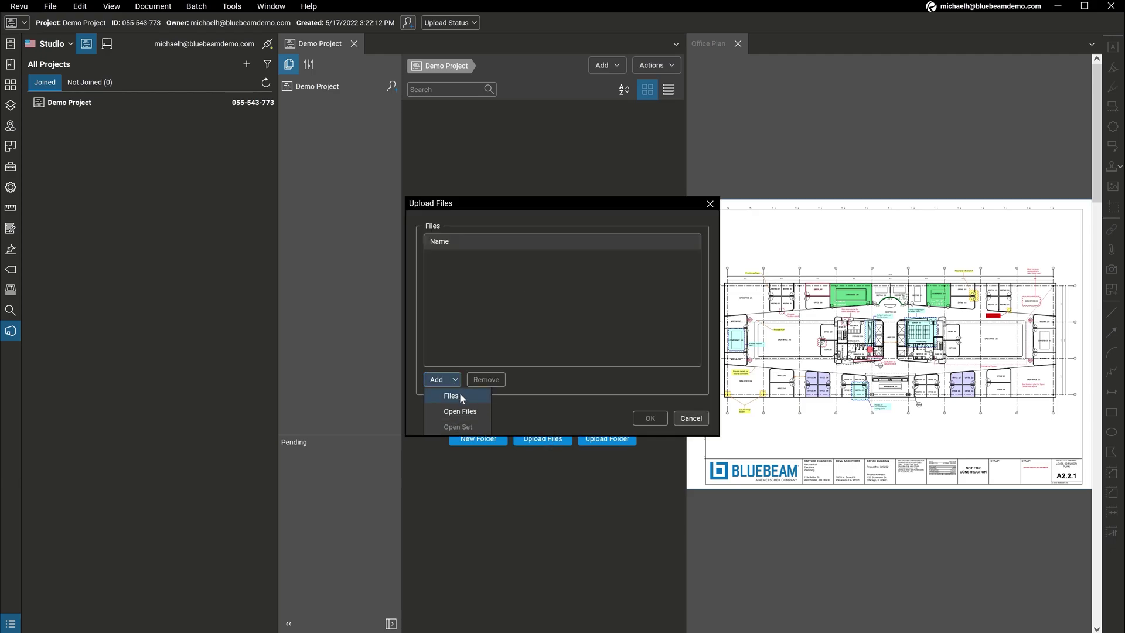
pyautogui.click(478, 410)
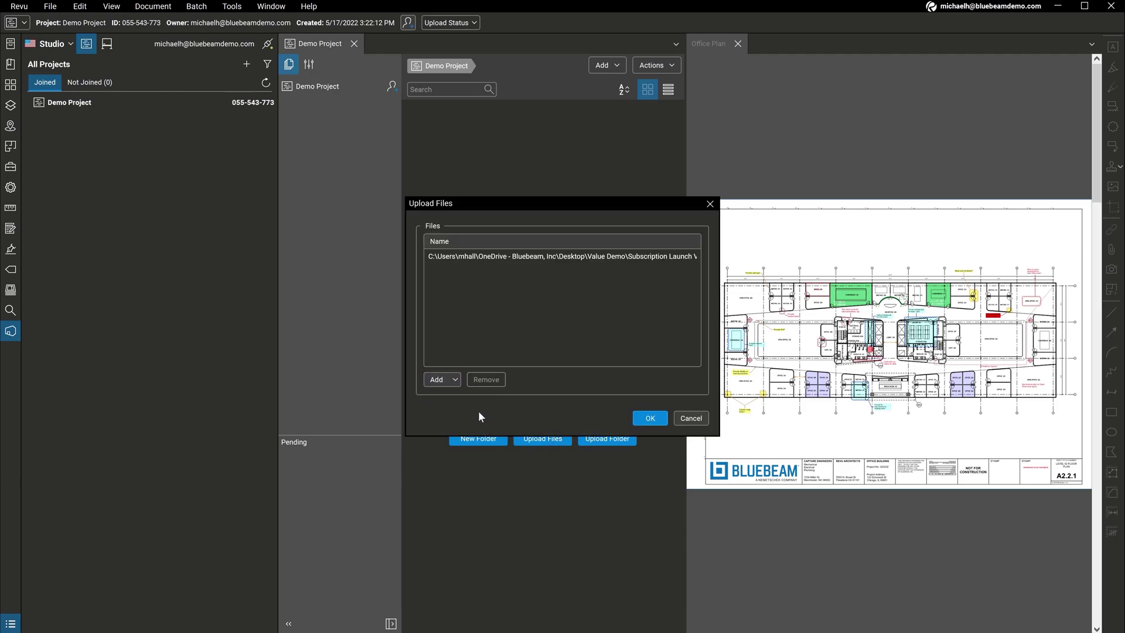
pyautogui.click(650, 418)
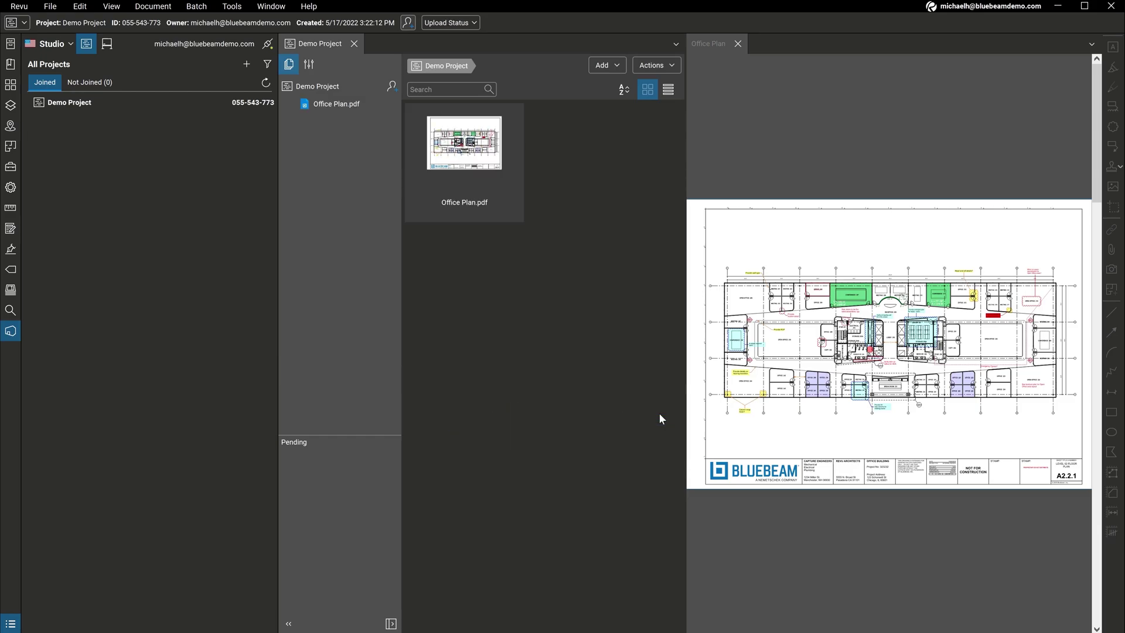
# Step: Paste the four participants' email addresses into Demo Project's invite and send the invitations
pyautogui.click(390, 88)
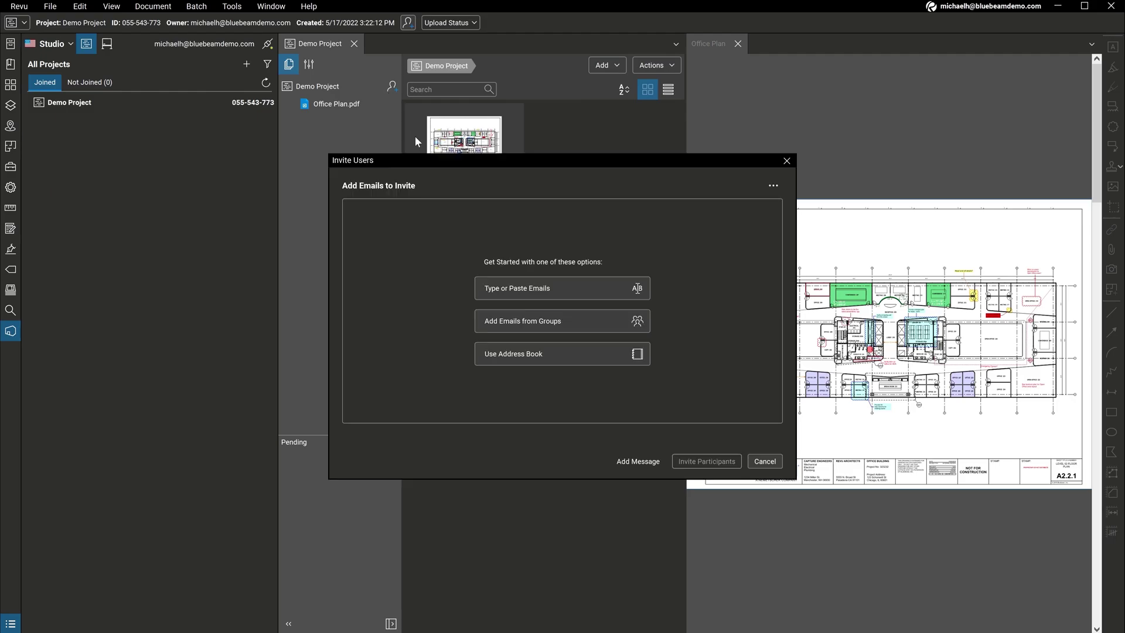
pyautogui.click(582, 290)
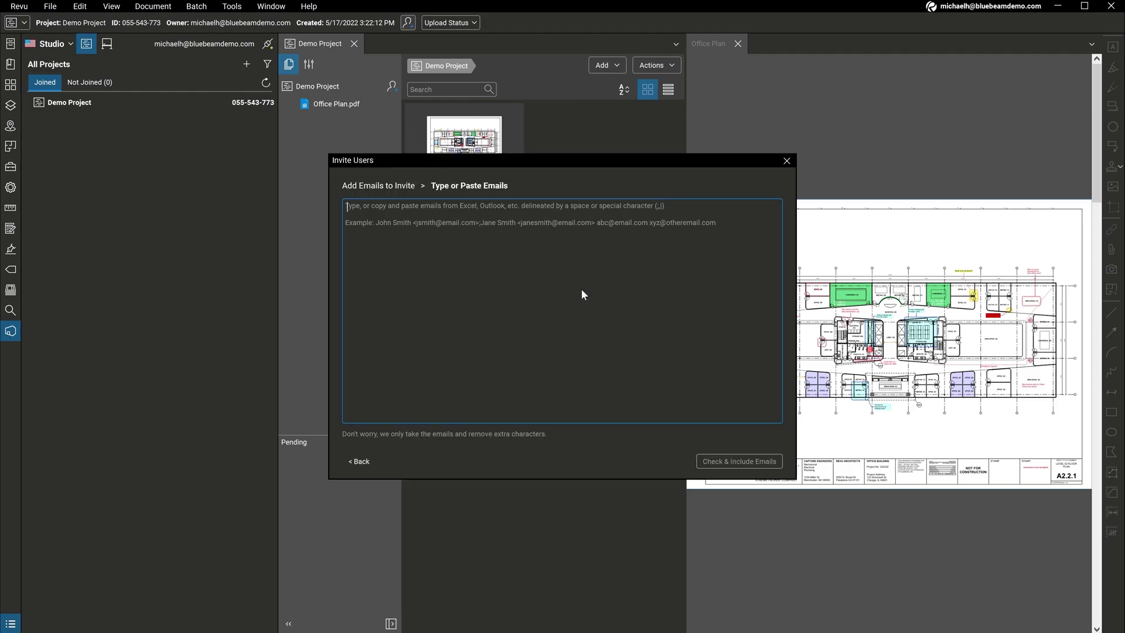
pyautogui.hotkey('ctrl', 'v')
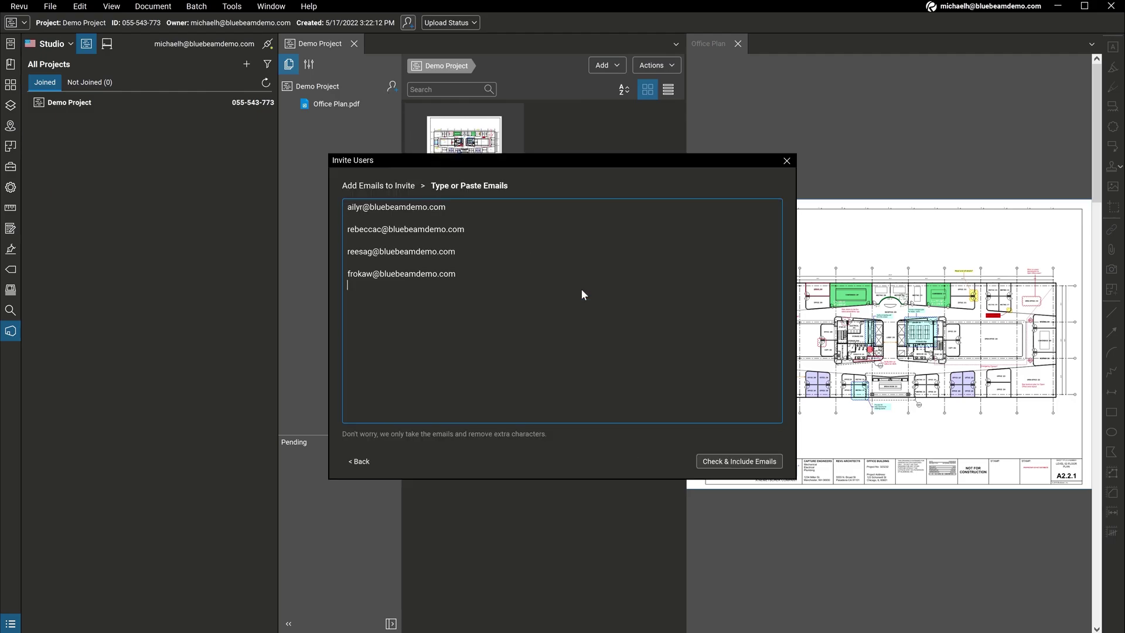
pyautogui.click(722, 463)
pyautogui.click(721, 463)
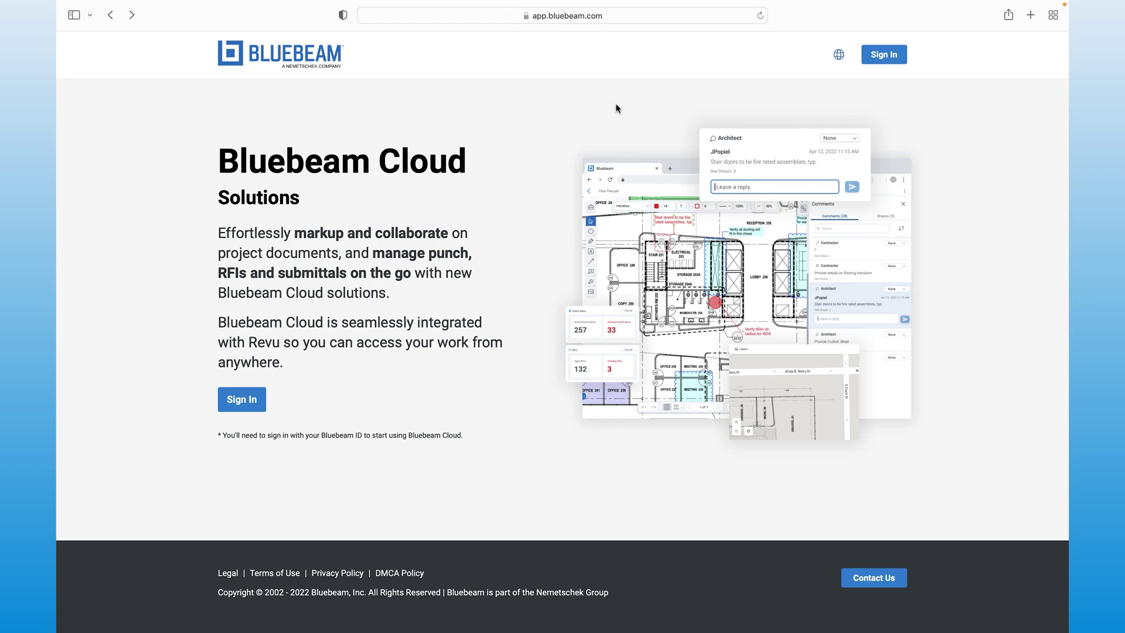
# Step: Sign in to Bluebeam Cloud with the account e-mail and dismiss the onboarding tips
pyautogui.click(868, 54)
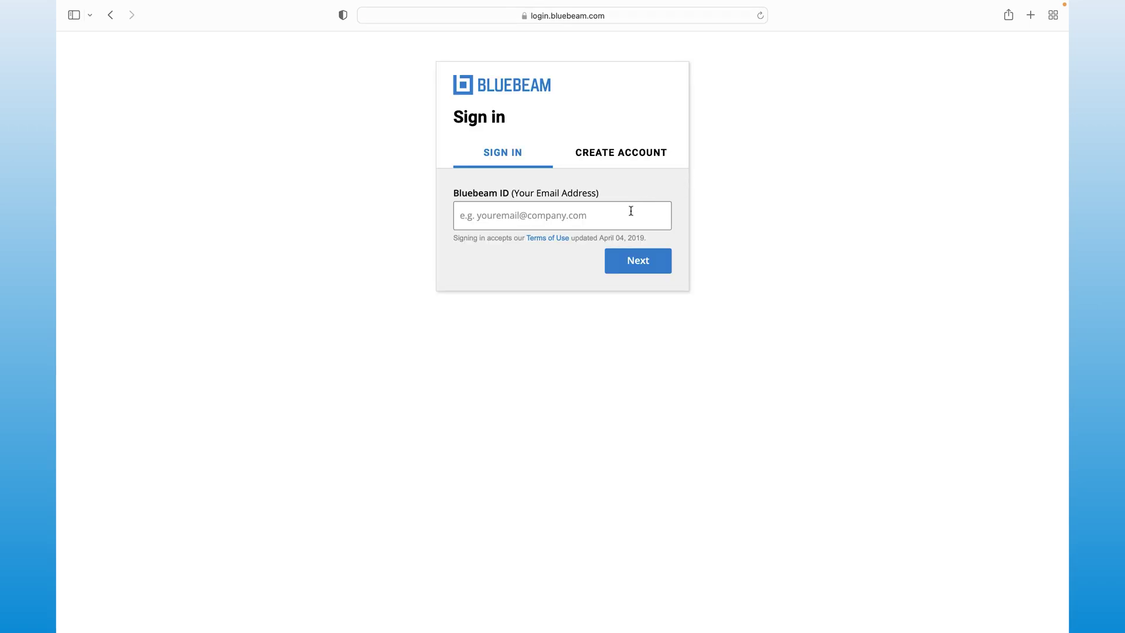
pyautogui.click(631, 211)
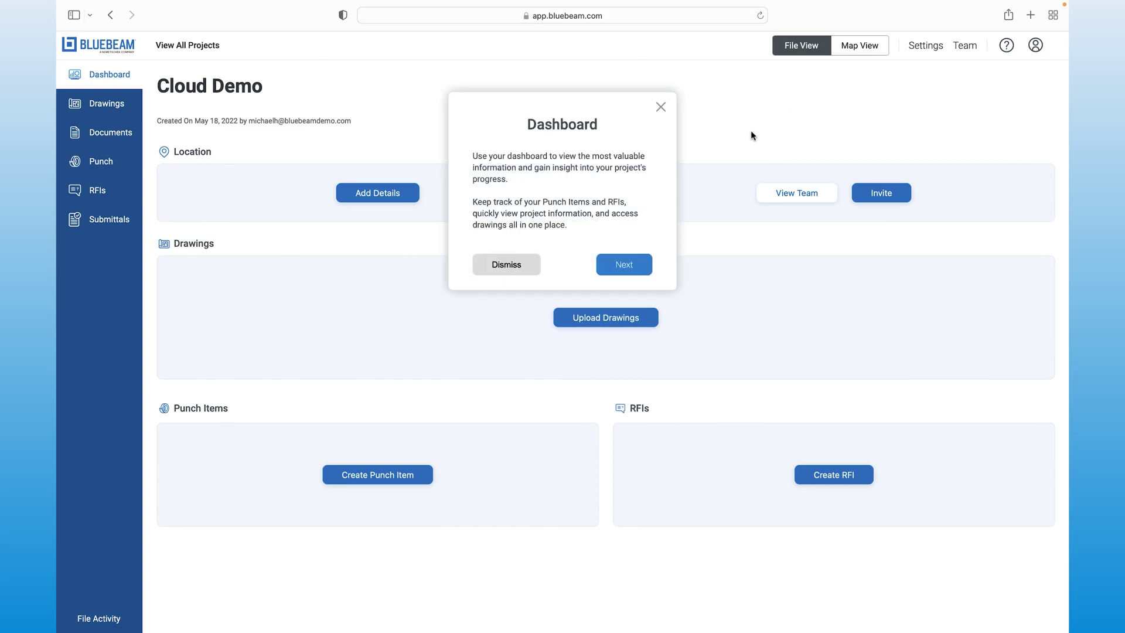
pyautogui.click(610, 270)
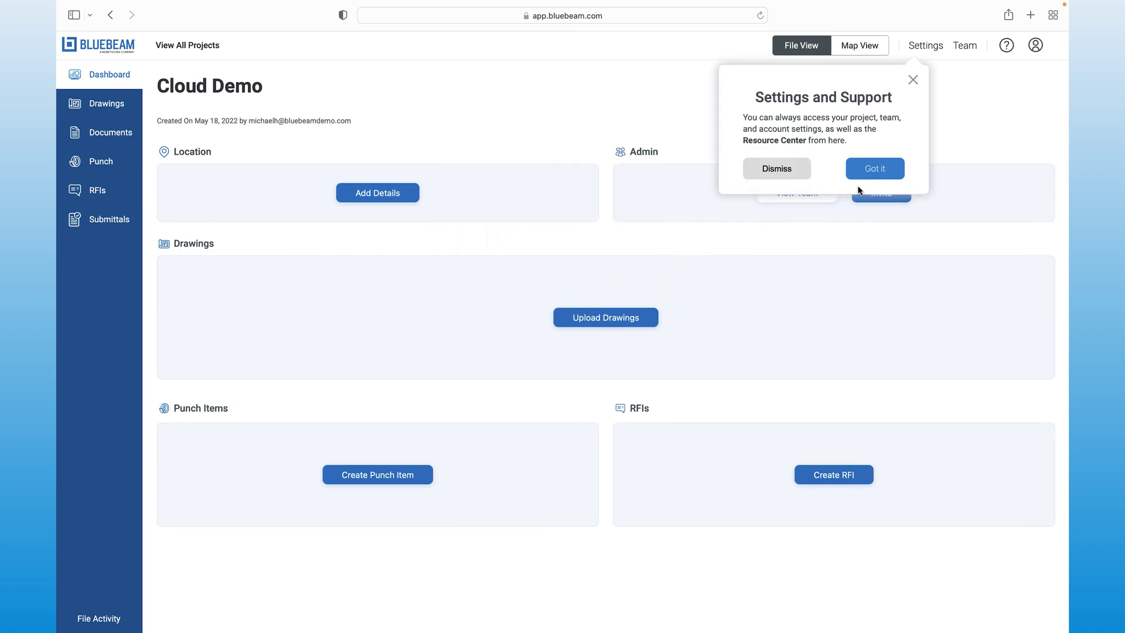
pyautogui.click(887, 169)
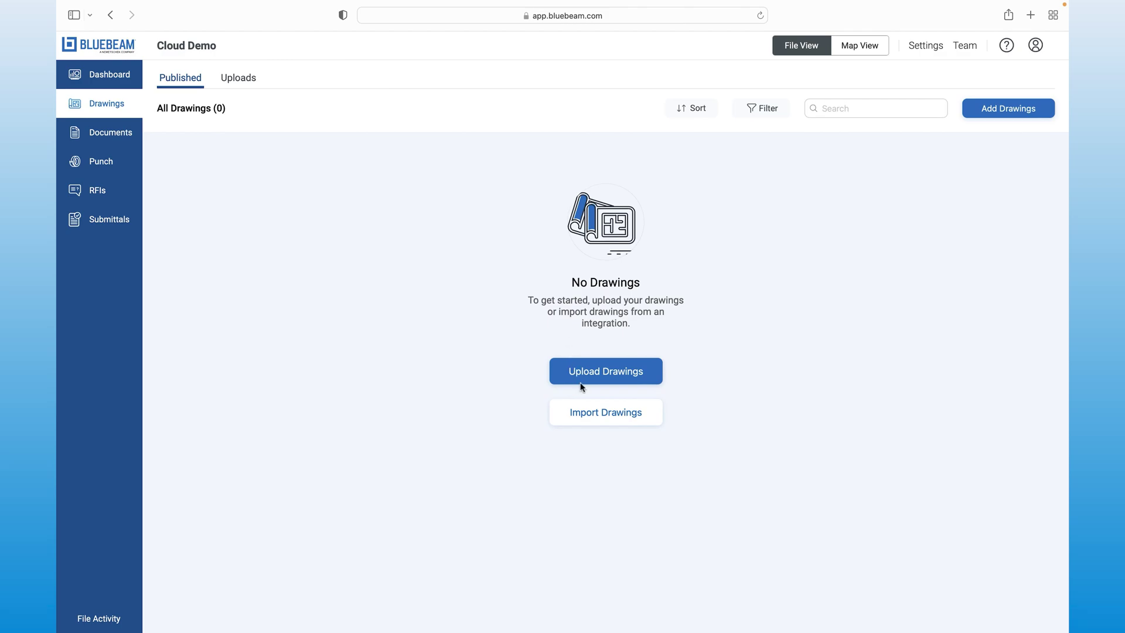
# Step: Import Office Plan.pdf from the Studio project to show marked-up sheet A2.2.1
pyautogui.click(597, 416)
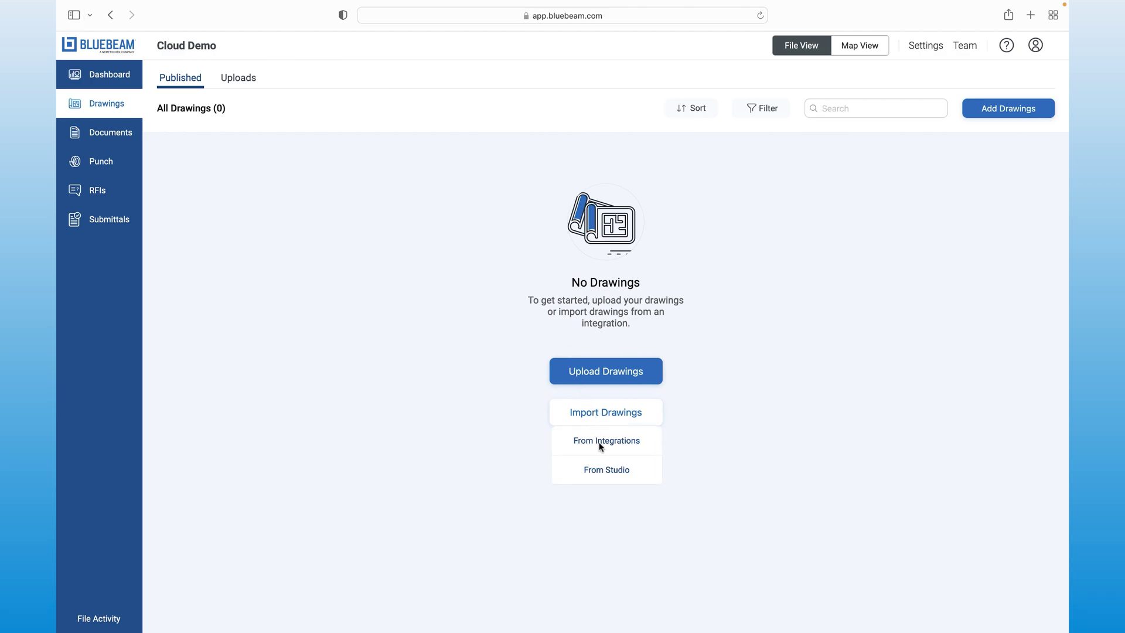
pyautogui.click(604, 470)
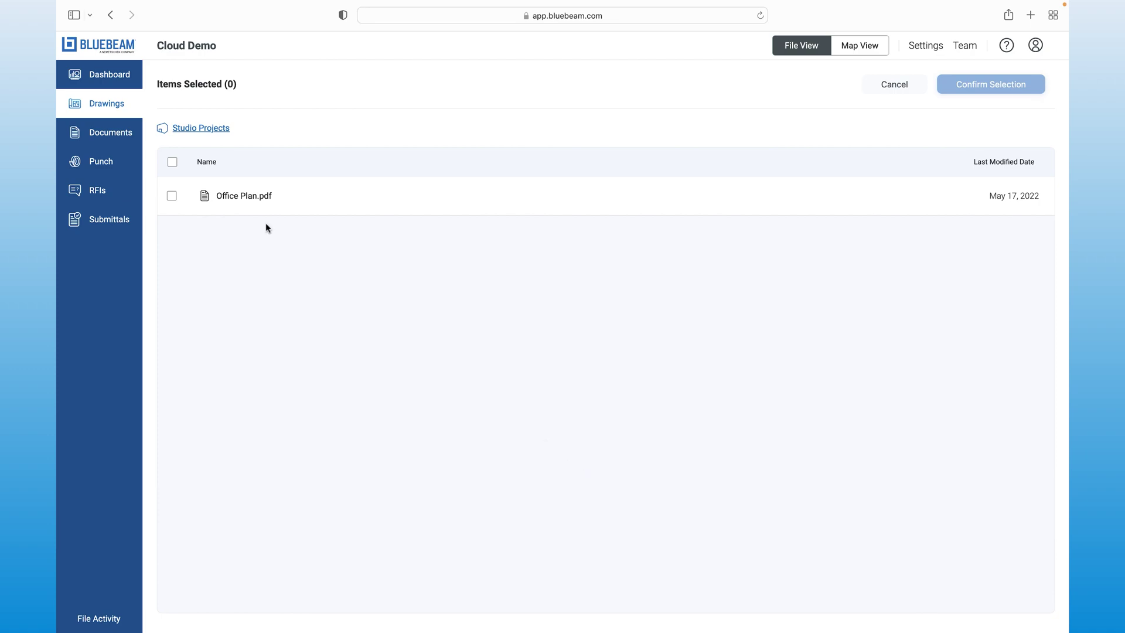
pyautogui.click(254, 206)
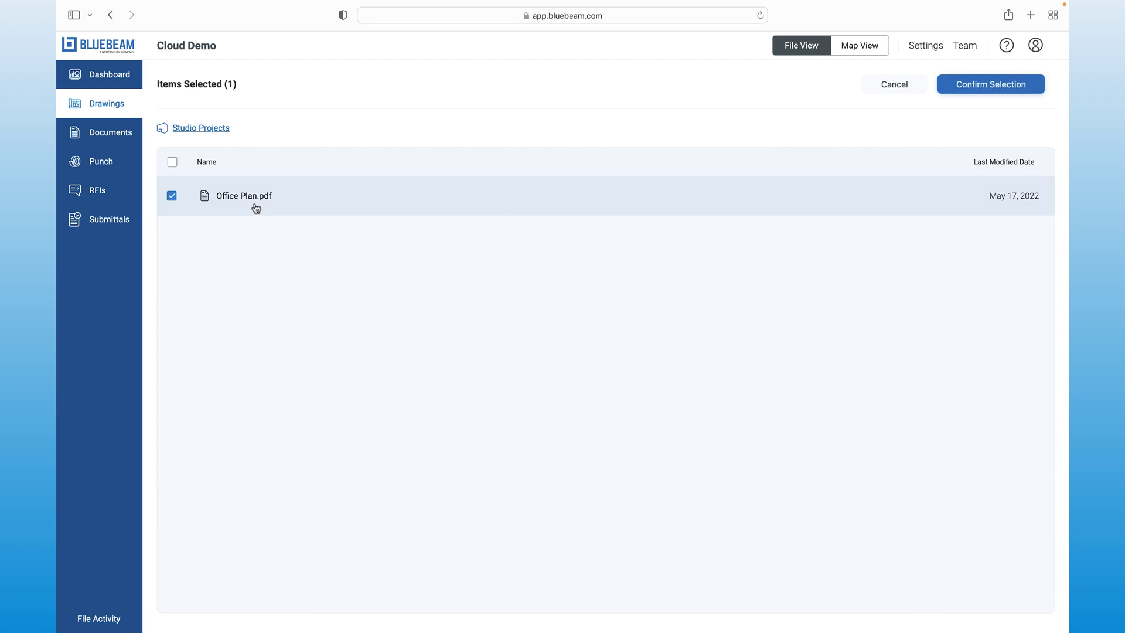
pyautogui.click(944, 91)
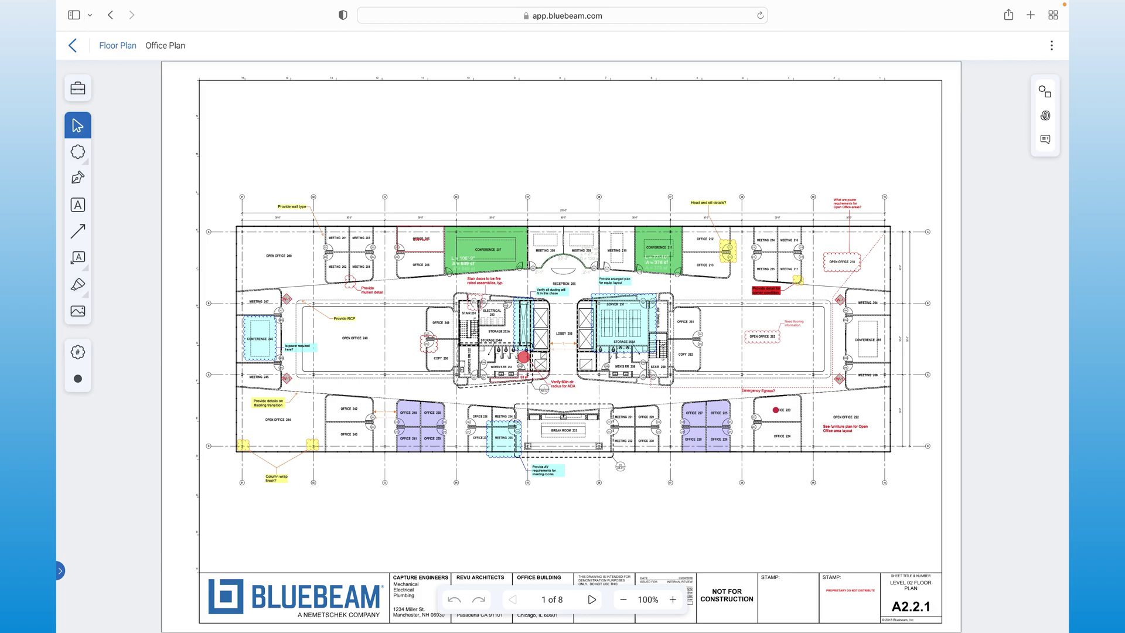
# Step: Cloud OPEN OFFICE 263 with a 'Need flooring information' callout note
pyautogui.click(78, 257)
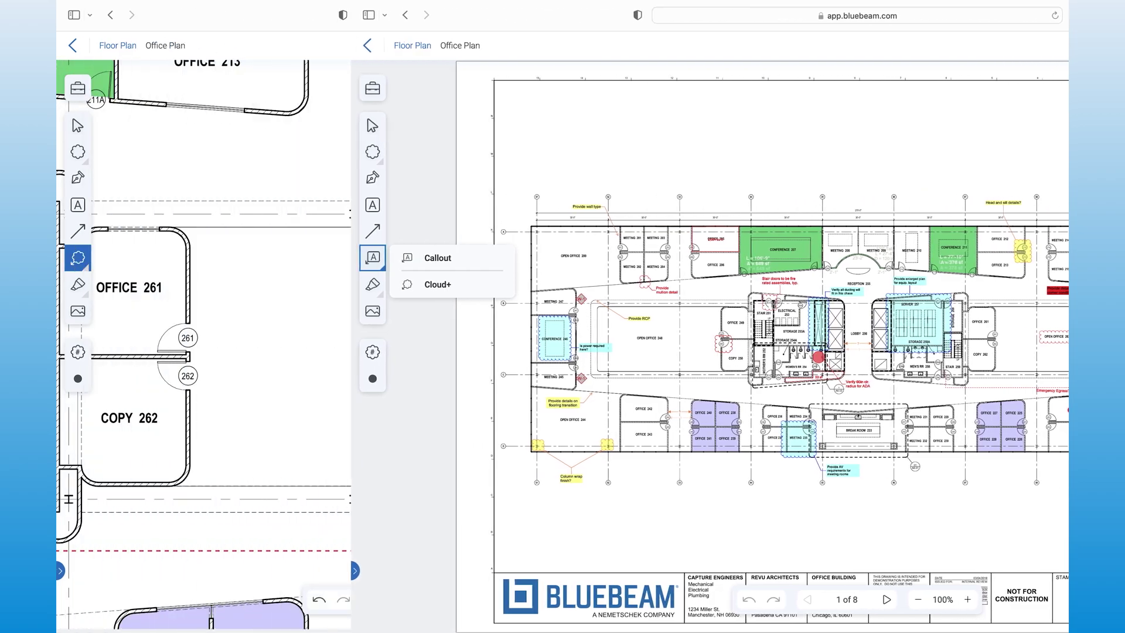
pyautogui.moveTo(367, 325); pyautogui.dragTo(502, 369)
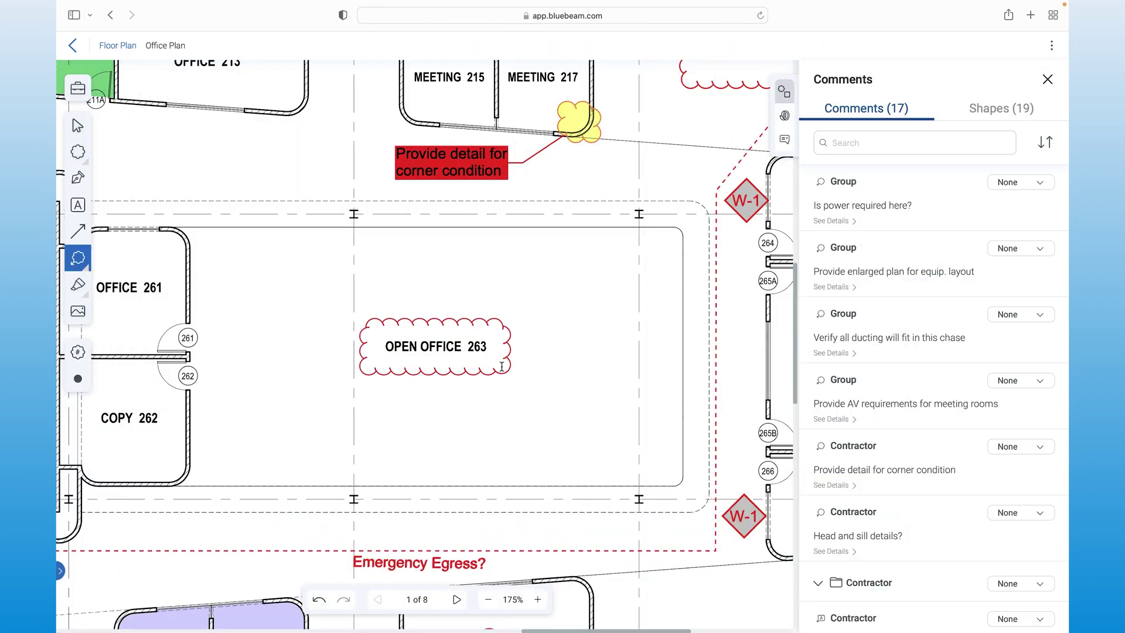
pyautogui.click(519, 292)
pyautogui.write('Need flooring information')
pyautogui.click(668, 312)
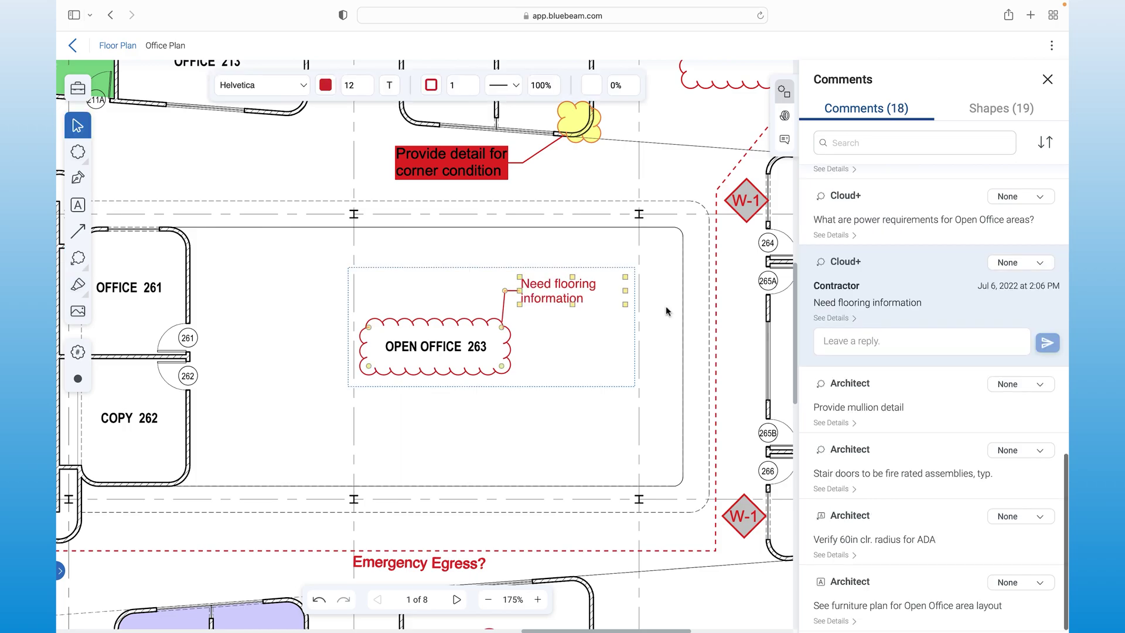
pyautogui.click(509, 89)
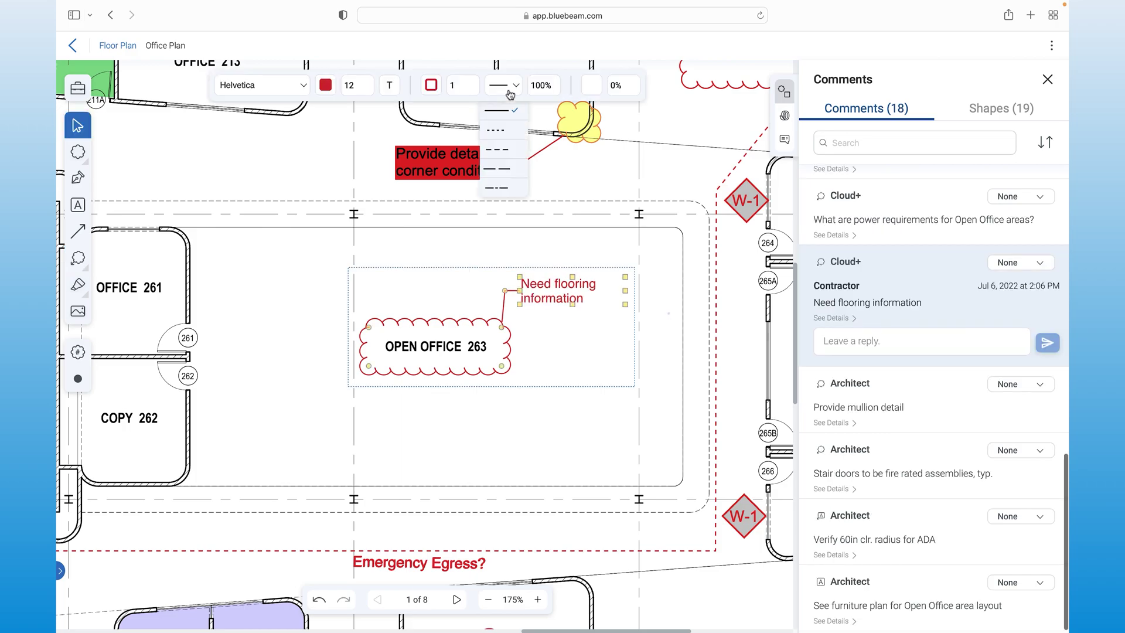
pyautogui.click(510, 130)
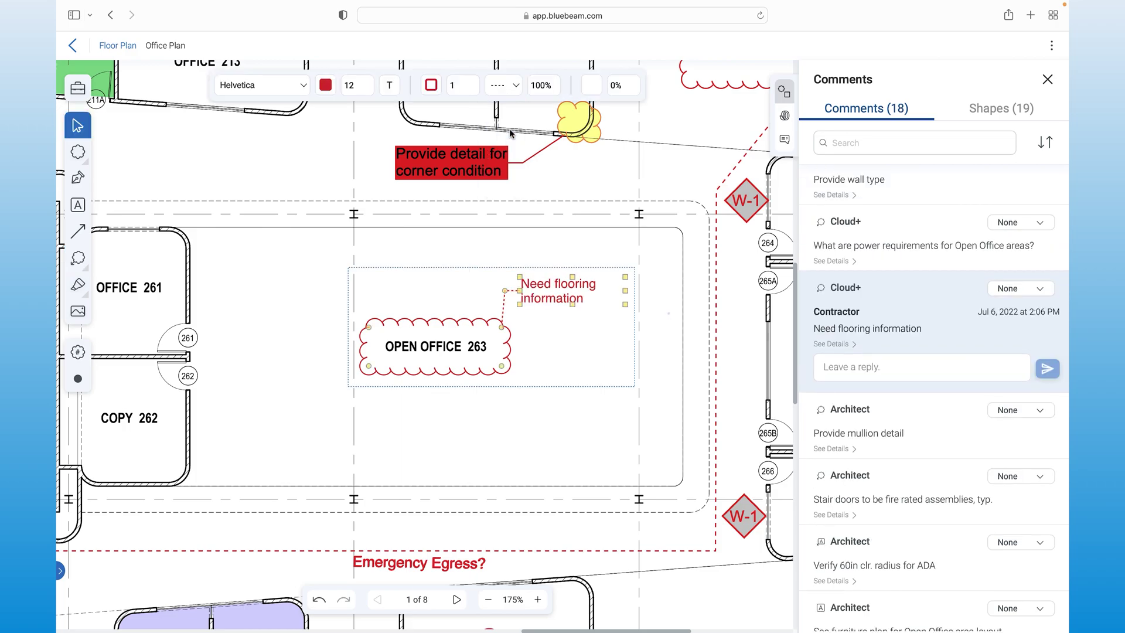
pyautogui.click(434, 87)
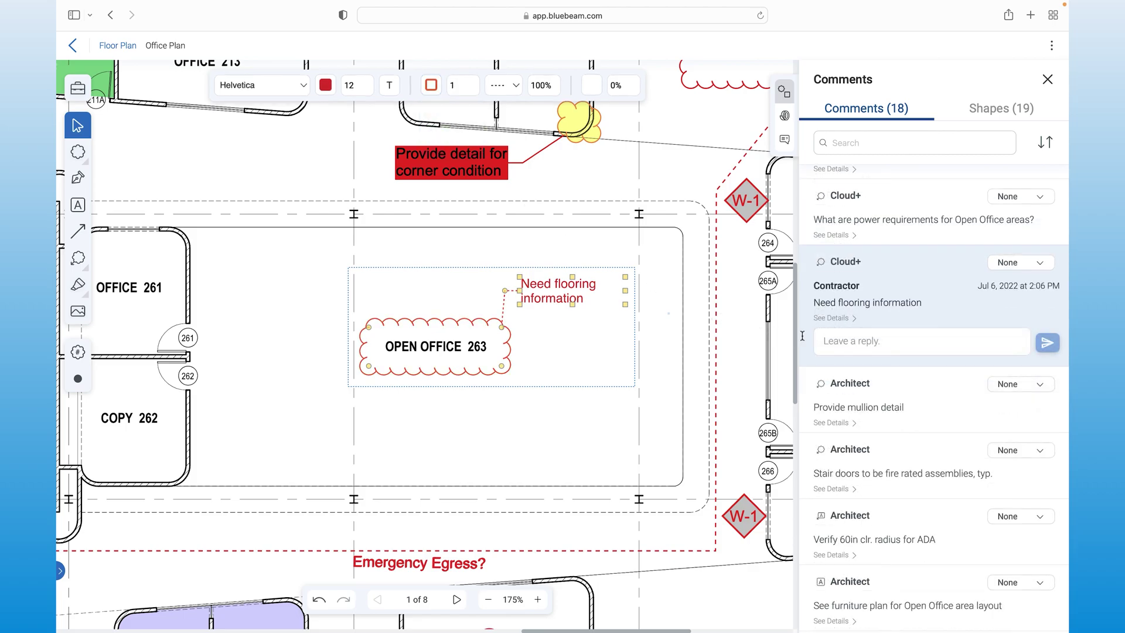
pyautogui.click(839, 342)
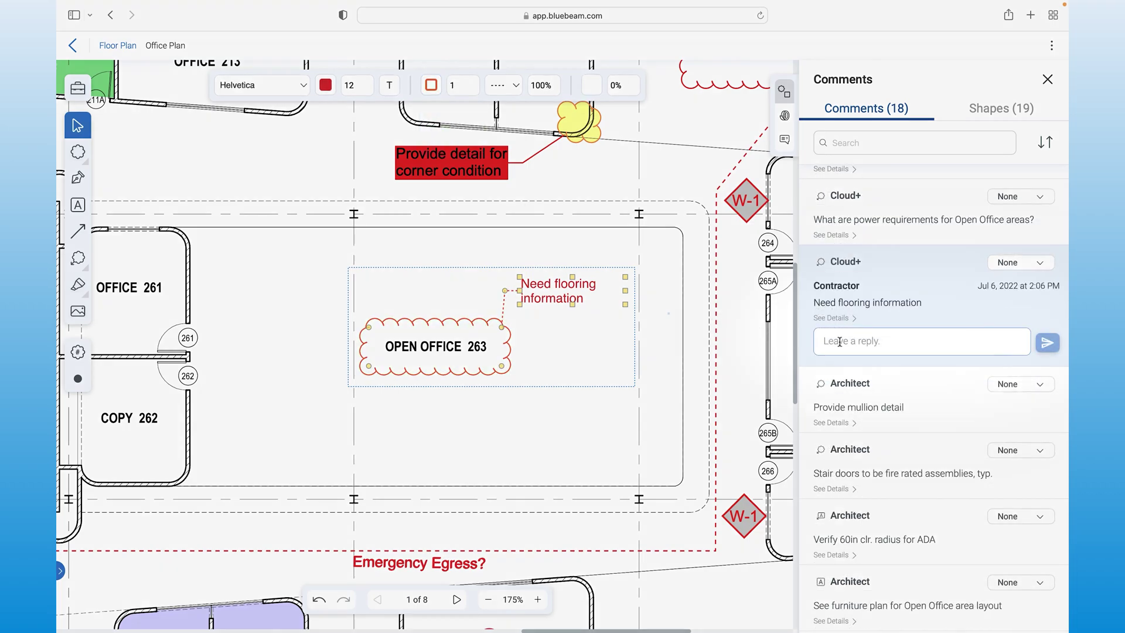
pyautogui.write('@Architect Please provide details on flooring transition')
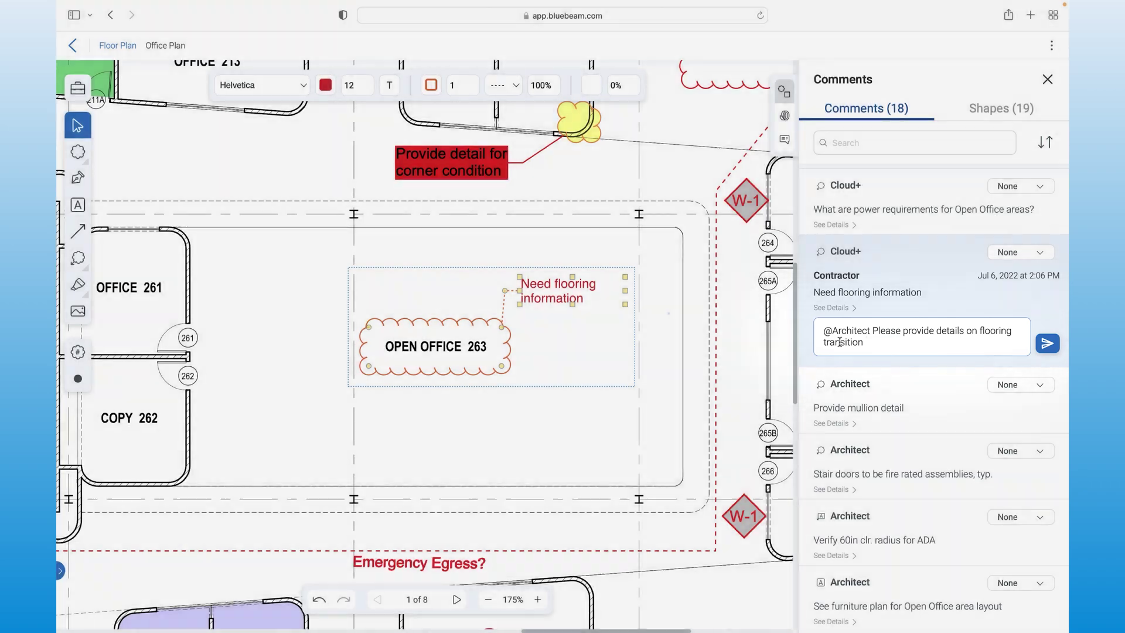
pyautogui.press('Return')
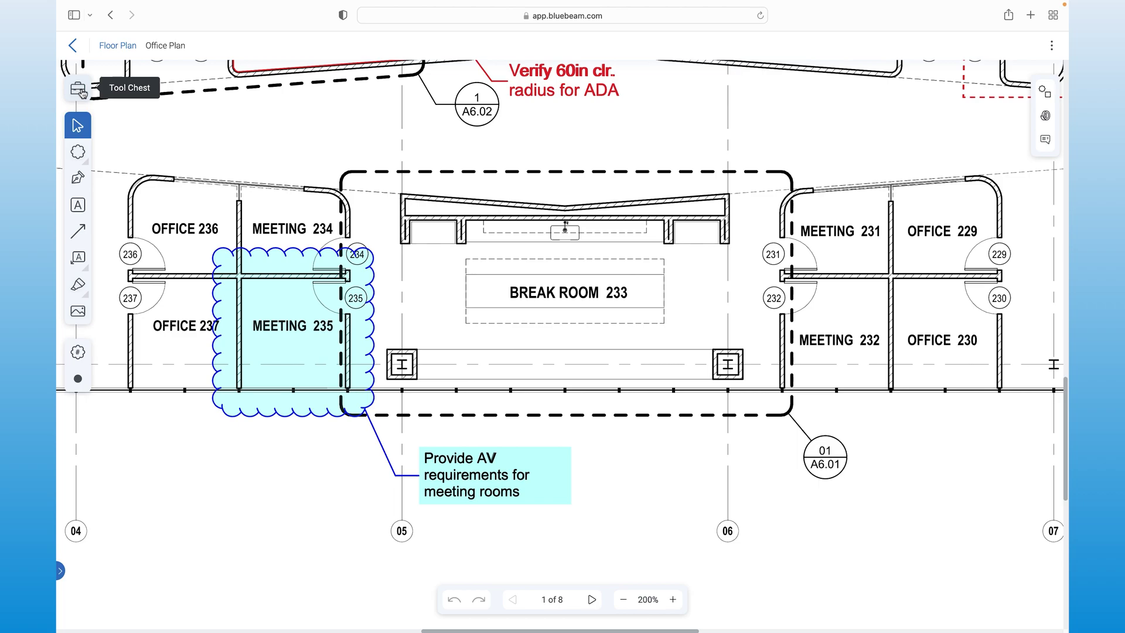
# Step: Draw an Architect-style cloud callout around the Break Room 233 counter from My Tools
pyautogui.click(79, 90)
pyautogui.click(180, 341)
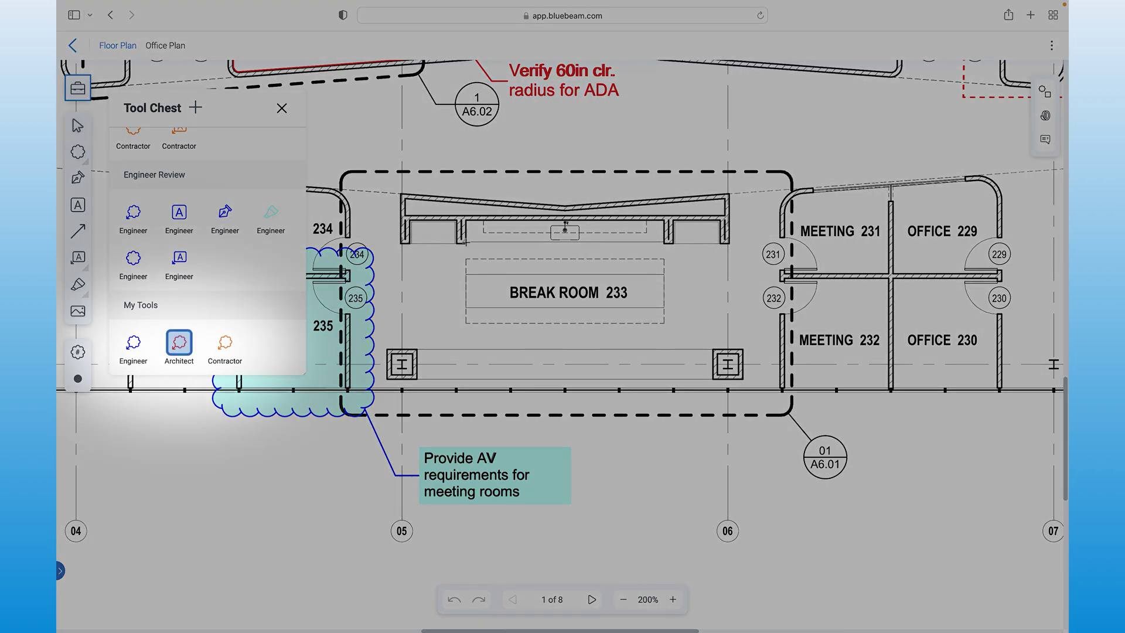
pyautogui.moveTo(464, 242); pyautogui.dragTo(667, 221)
pyautogui.click(674, 277)
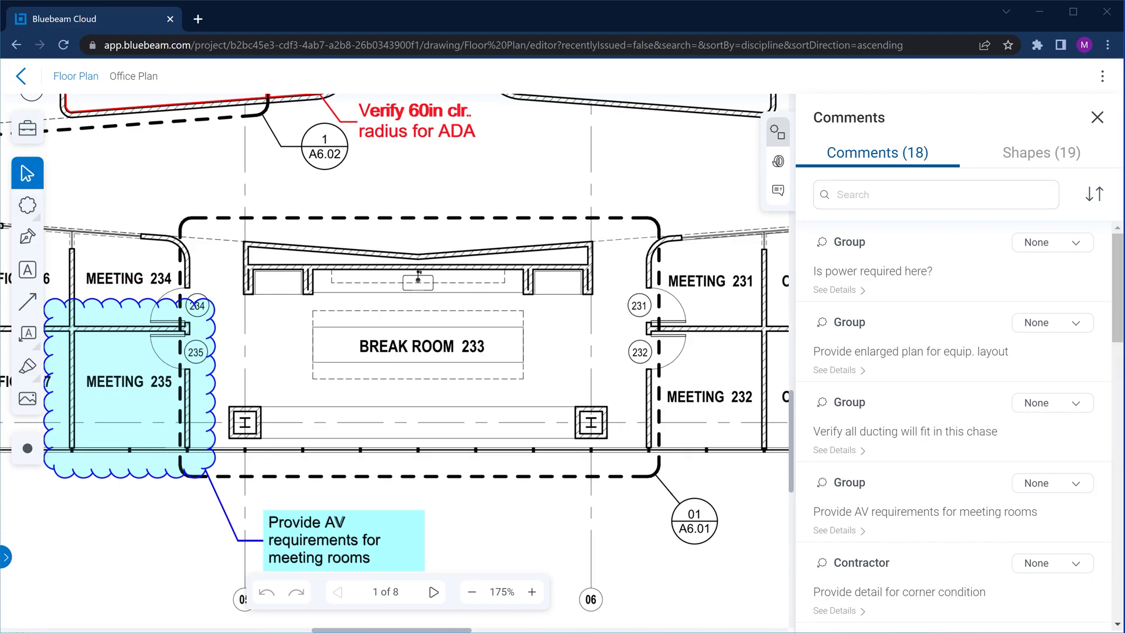
# Step: Reply 'Refer to A7.01' to the cabinet-depth cloud comment
pyautogui.click(369, 265)
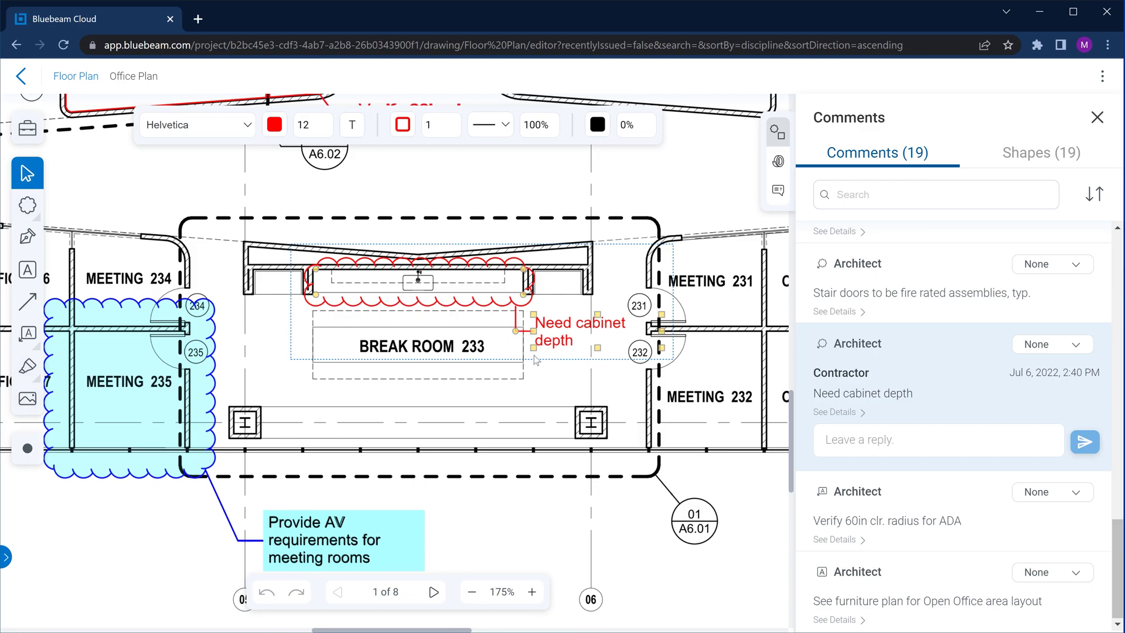
pyautogui.click(837, 440)
pyautogui.write('Refer to A7.01')
pyautogui.press('Return')
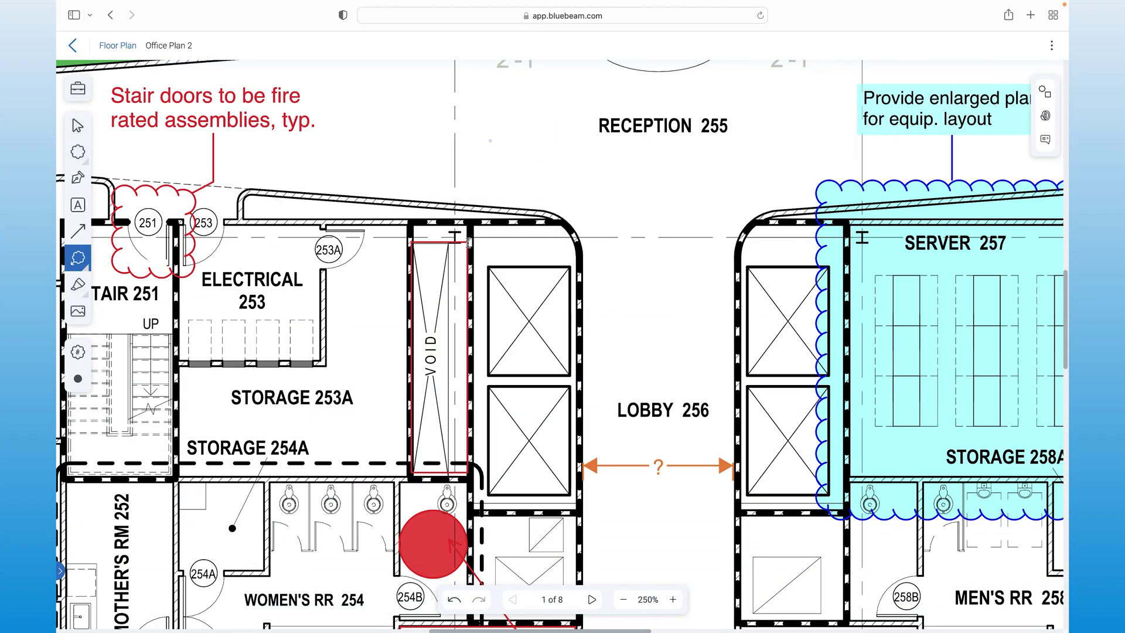
# Step: Cloud the VOID chase with a callout reading 'Verify all ducting will fit in this chase'
pyautogui.moveTo(467, 471); pyautogui.dragTo(467, 471)
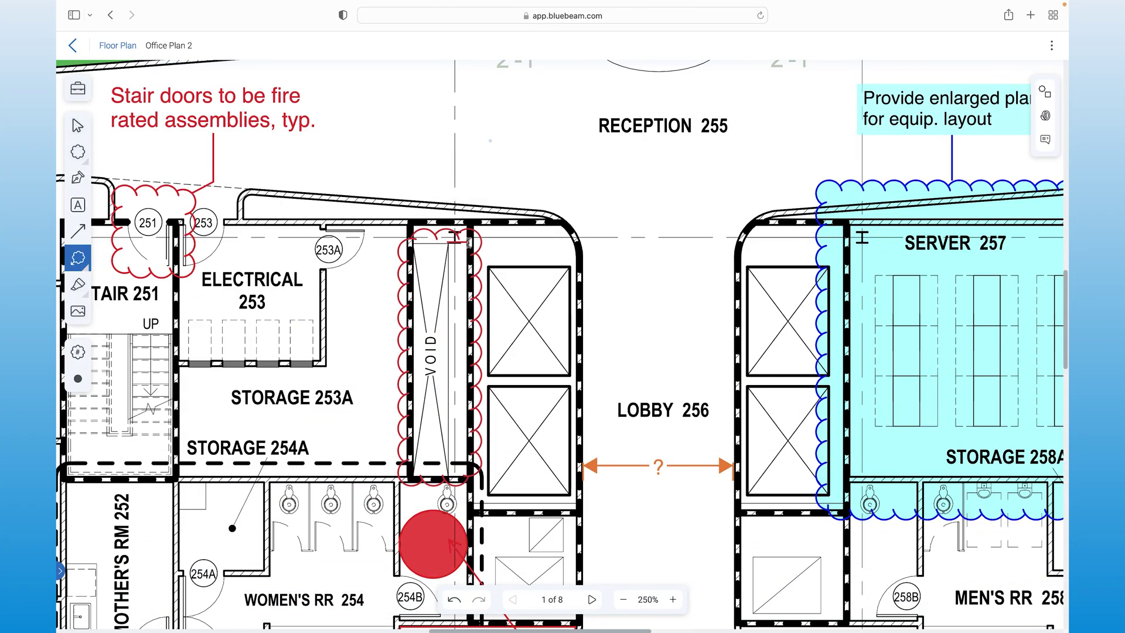
pyautogui.click(522, 168)
pyautogui.write('Verify all ducting ')
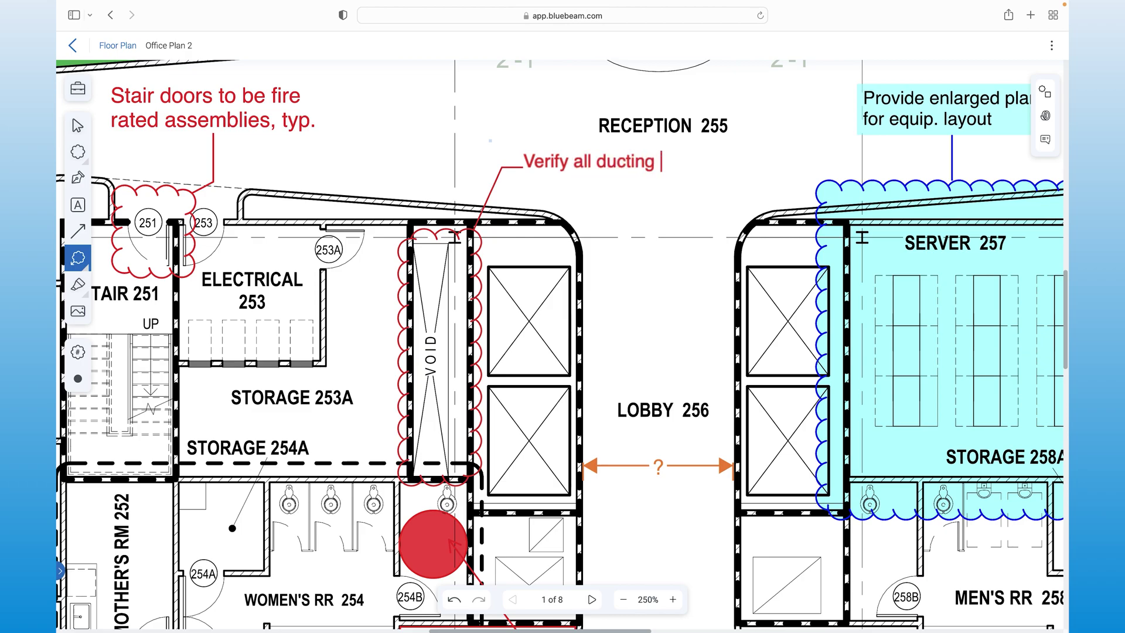
pyautogui.write('will fit in this chase')
# Step: Finish the ducting note, widen it to two lines, and stretch the cloud to the top wall
pyautogui.click(614, 261)
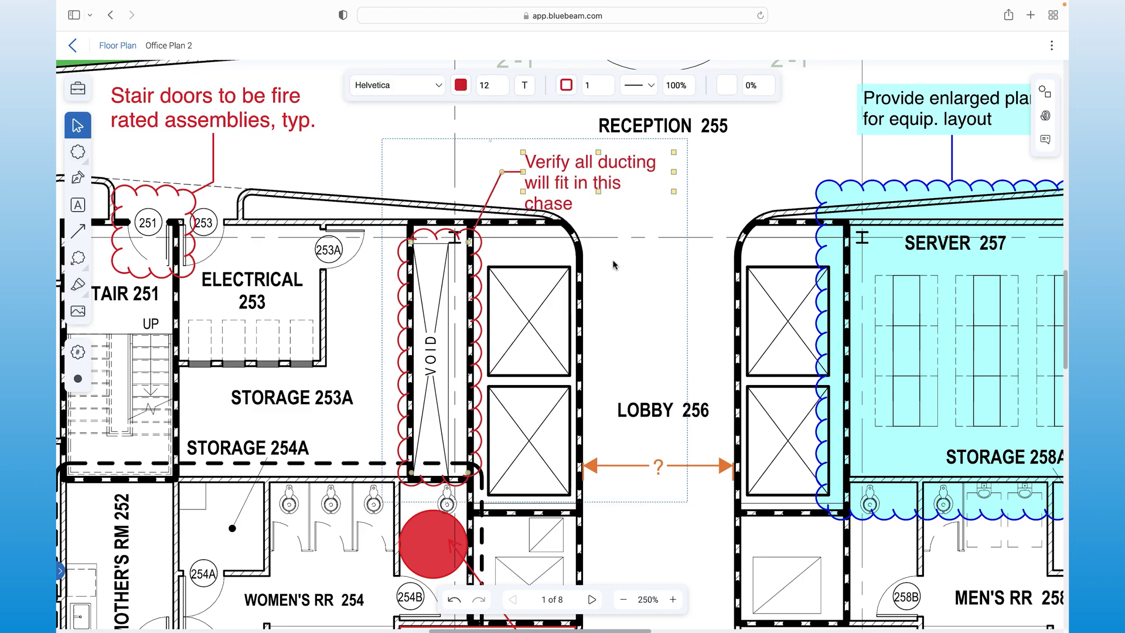
pyautogui.moveTo(674, 171); pyautogui.dragTo(709, 172)
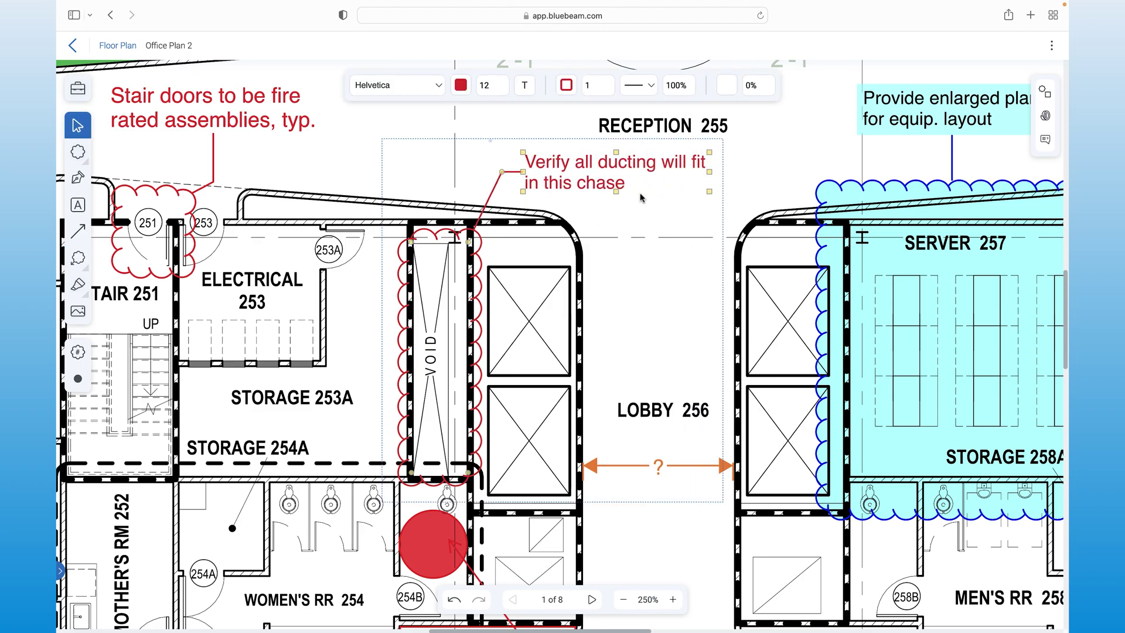
pyautogui.moveTo(410, 242); pyautogui.dragTo(409, 223)
# Step: Make the note text black and the cloud and leader green with width-2 outlines
pyautogui.click(461, 85)
pyautogui.click(504, 146)
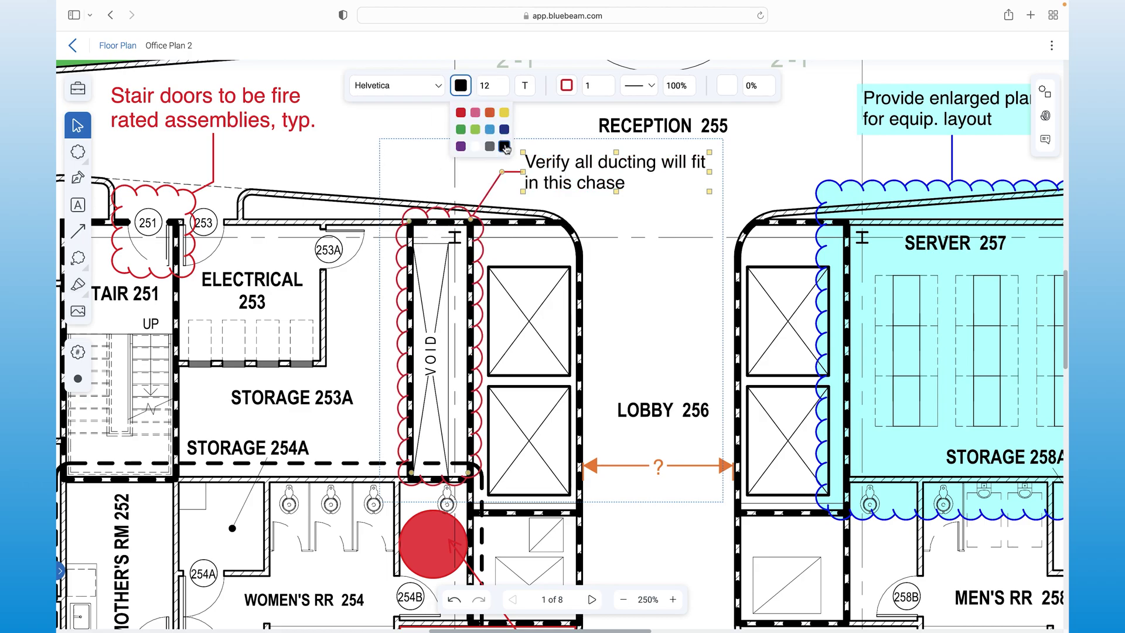
pyautogui.click(566, 85)
pyautogui.click(566, 129)
pyautogui.click(609, 85)
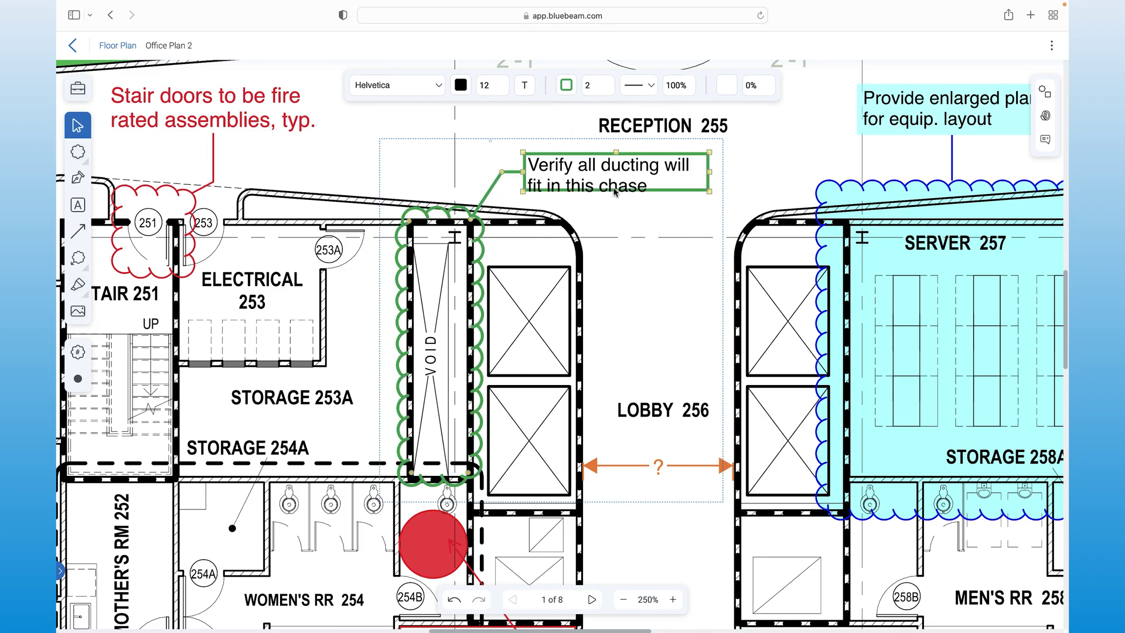
pyautogui.moveTo(614, 202); pyautogui.dragTo(618, 201)
# Step: Fill the markup light green and raise its fill opacity so the green shows
pyautogui.click(726, 87)
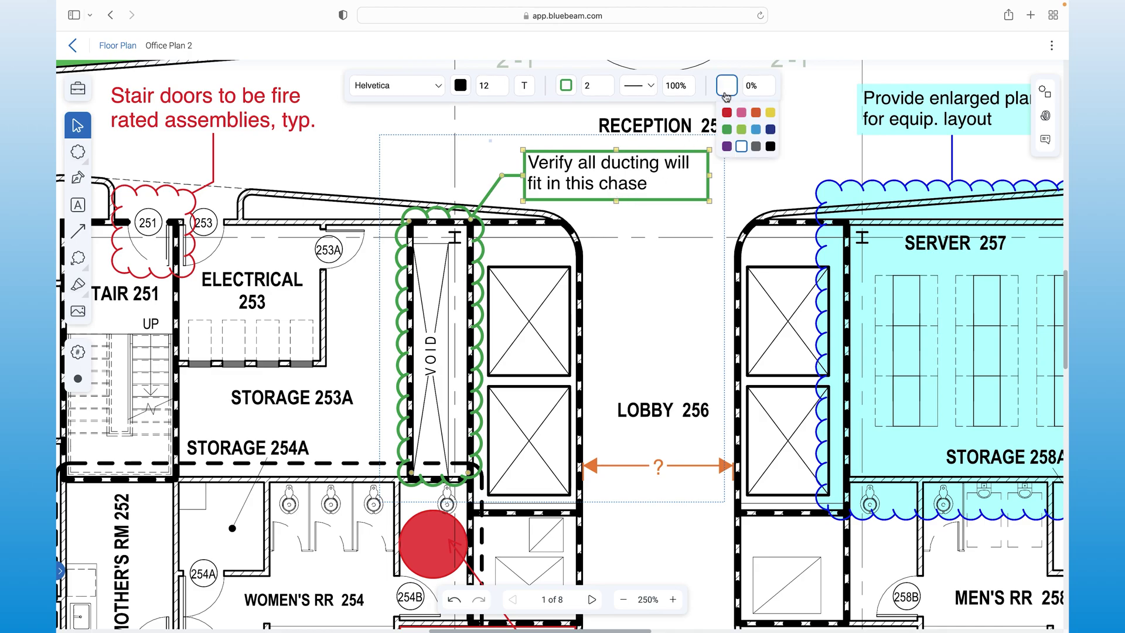
pyautogui.click(741, 128)
pyautogui.click(751, 85)
pyautogui.moveTo(759, 236); pyautogui.dragTo(760, 169)
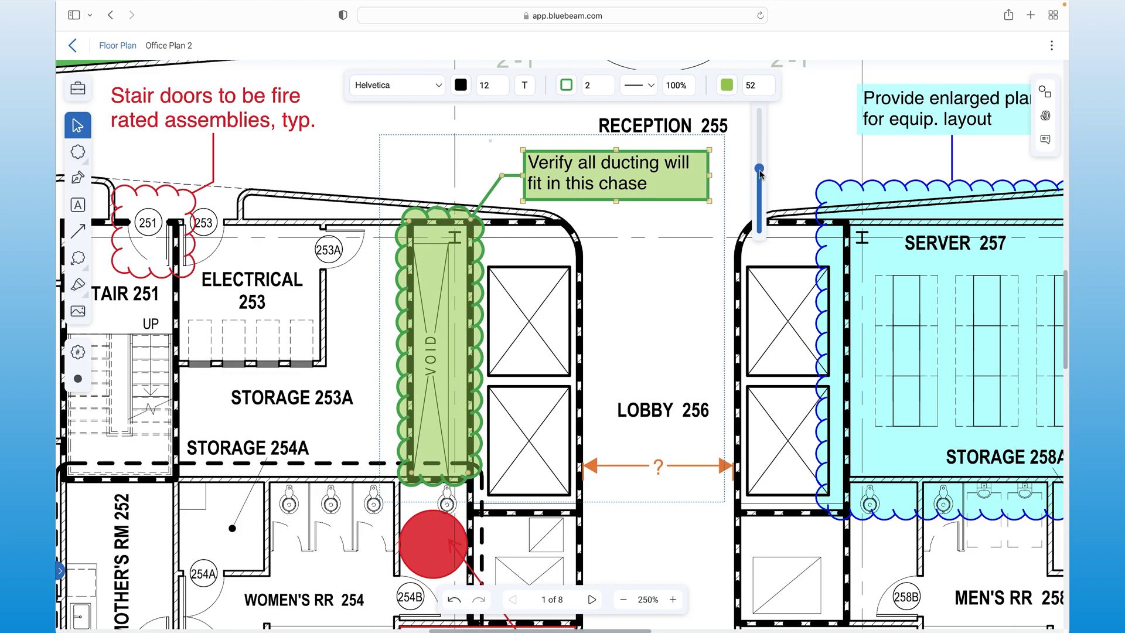
pyautogui.scroll(-10, 883, 137)
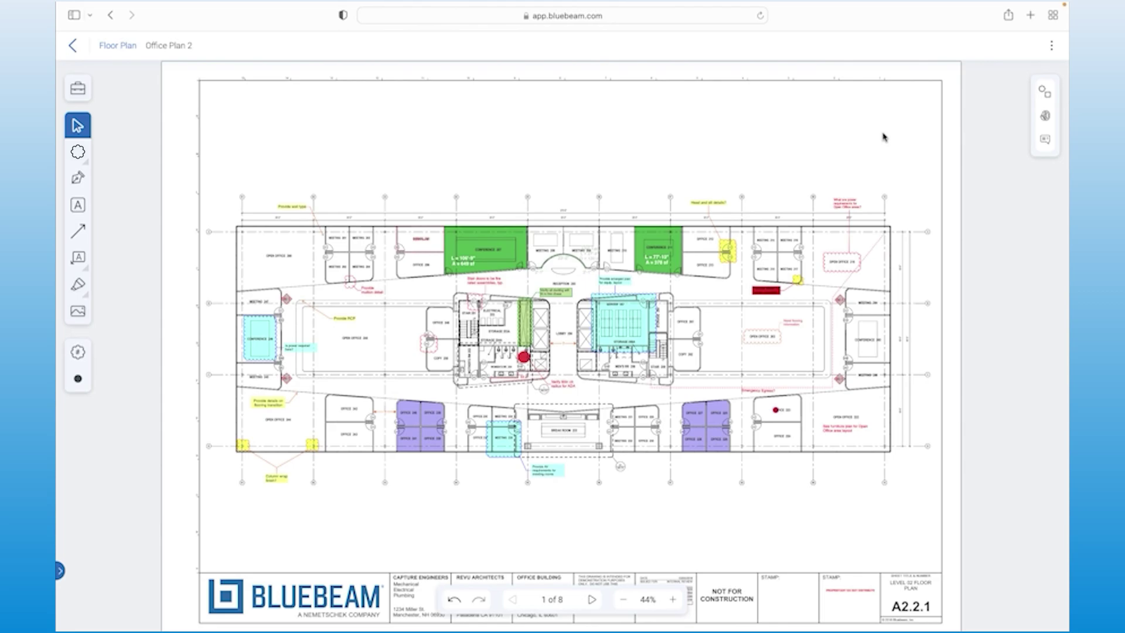
# Step: Show the comments list and reverse its name/subject sort order
pyautogui.click(1042, 93)
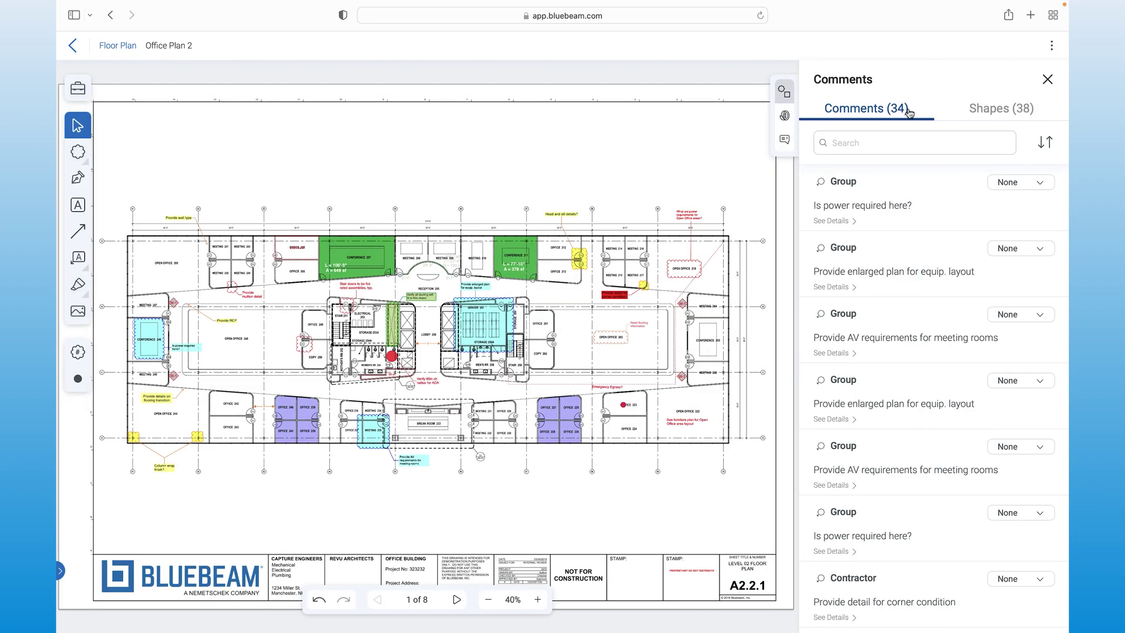
pyautogui.click(1045, 143)
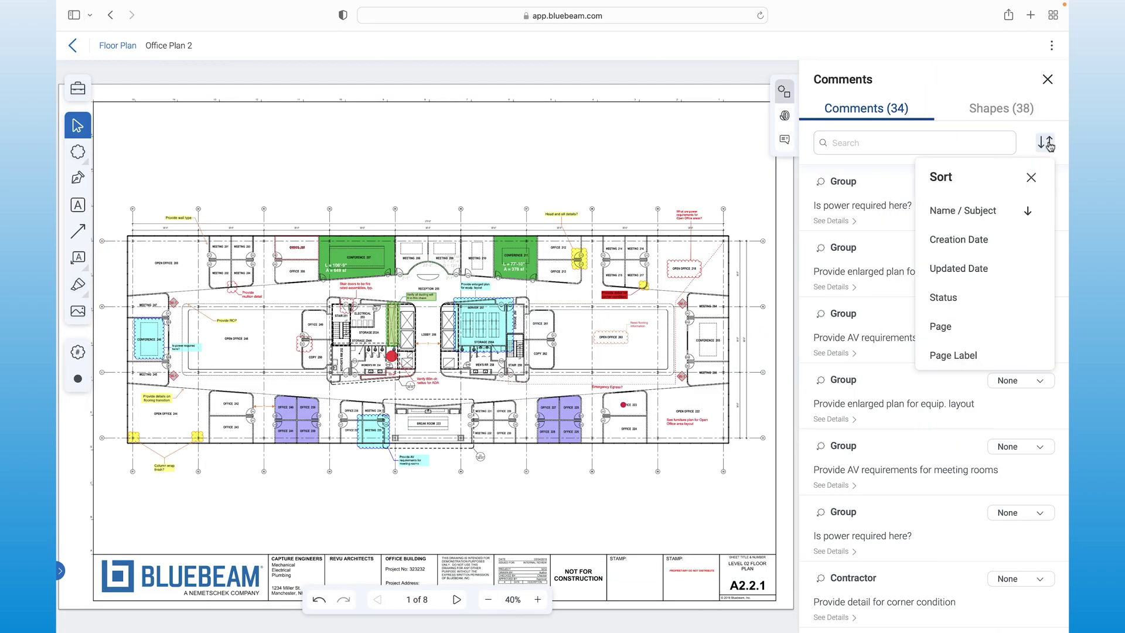
pyautogui.click(1003, 213)
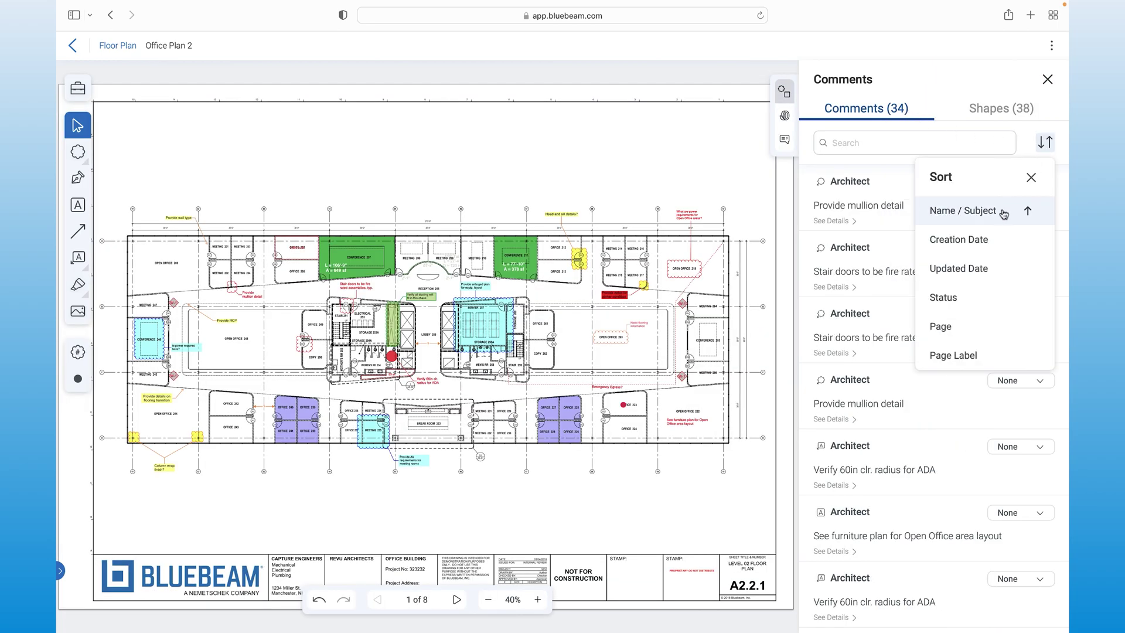
pyautogui.click(1047, 146)
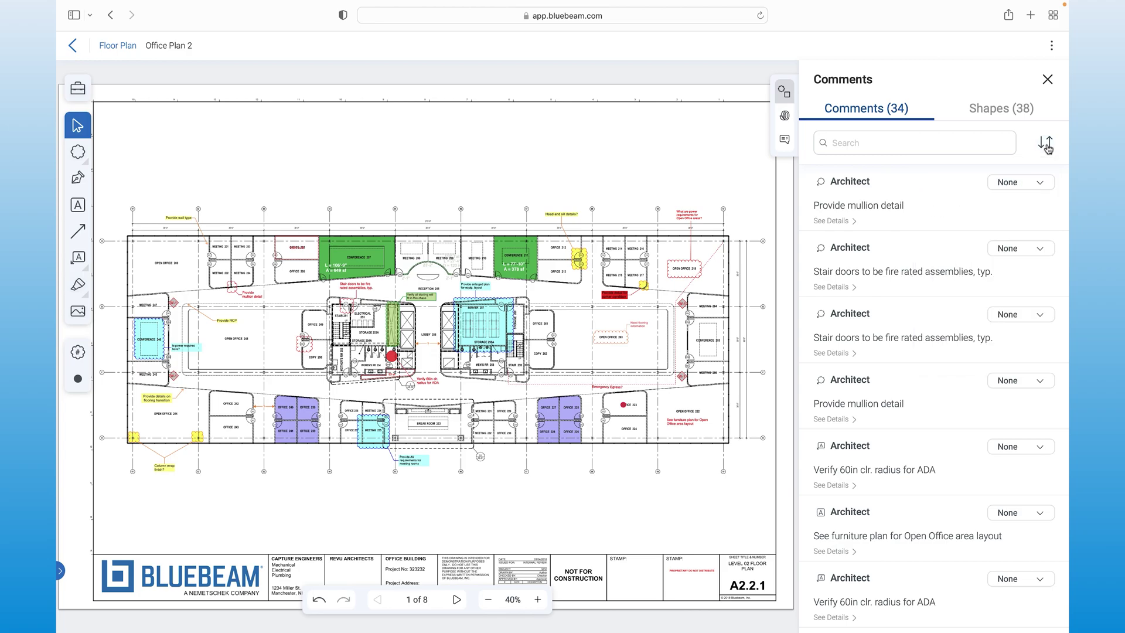
# Step: Set the 'Provide mullion detail' comment's status to Accepted
pyautogui.click(1034, 188)
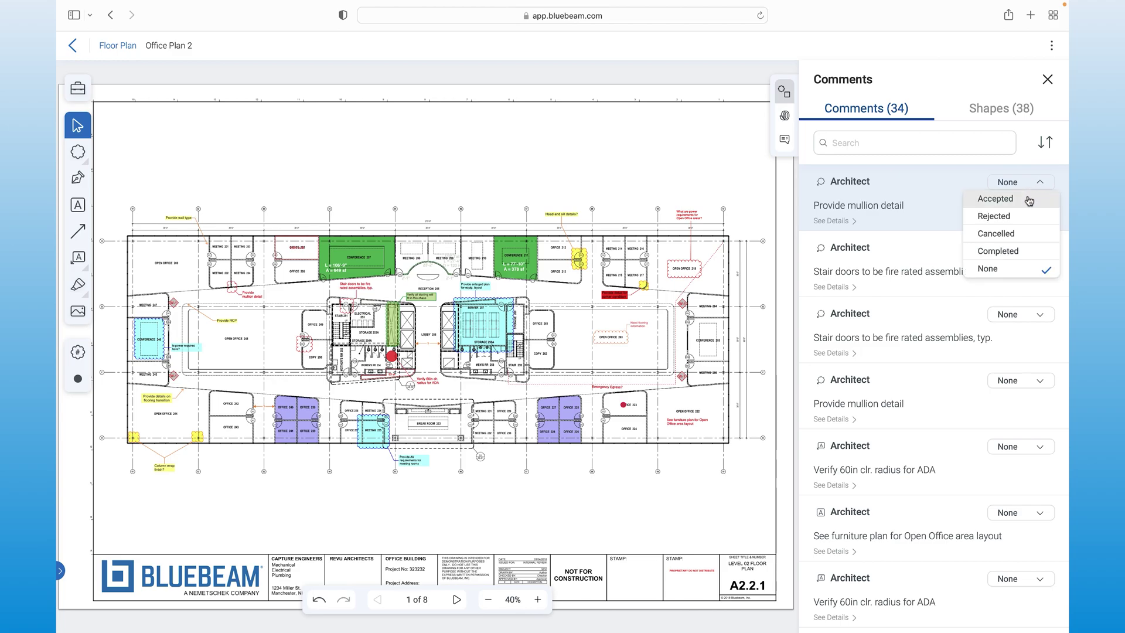
pyautogui.click(1029, 200)
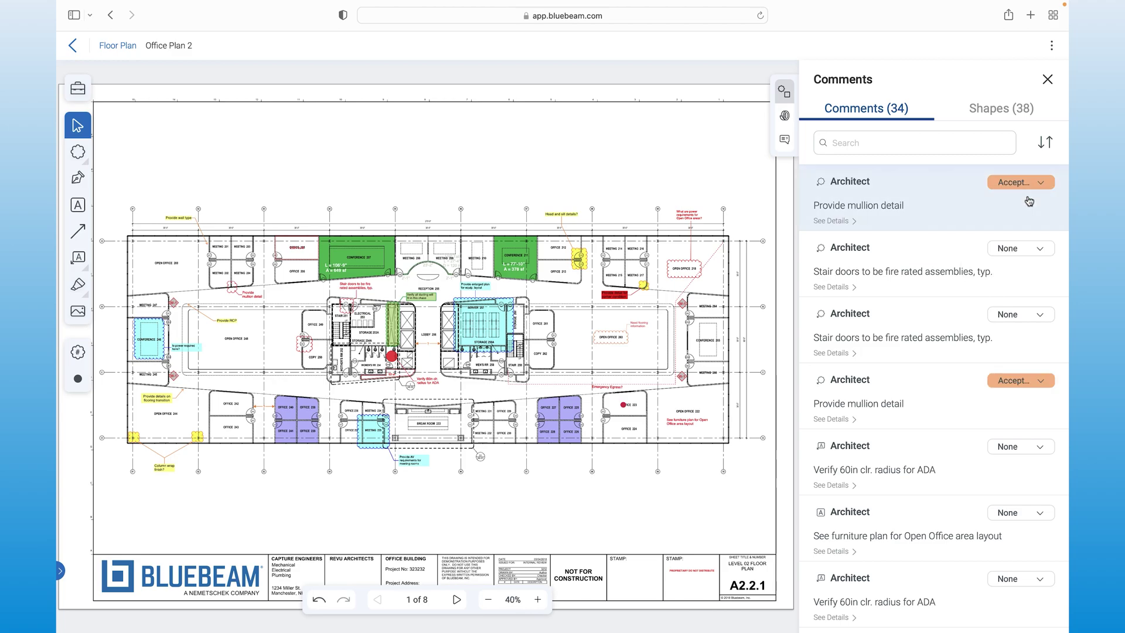
pyautogui.click(1024, 255)
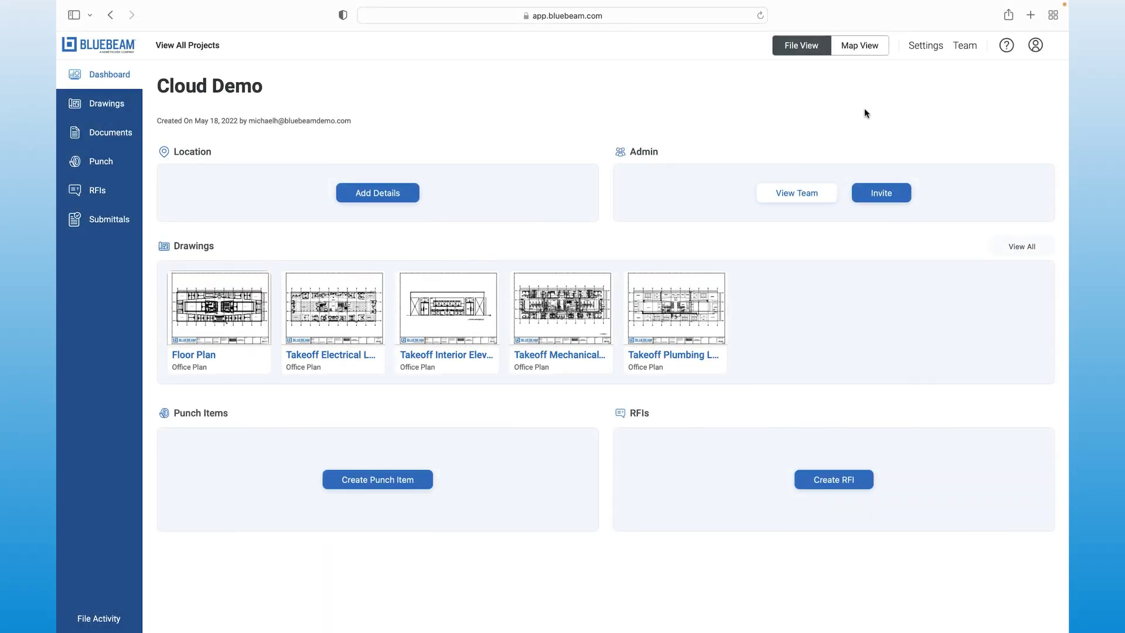
# Step: Export all Cloud Demo data types to Demo Project via Export Project Data > To Studio Projects
pyautogui.click(923, 56)
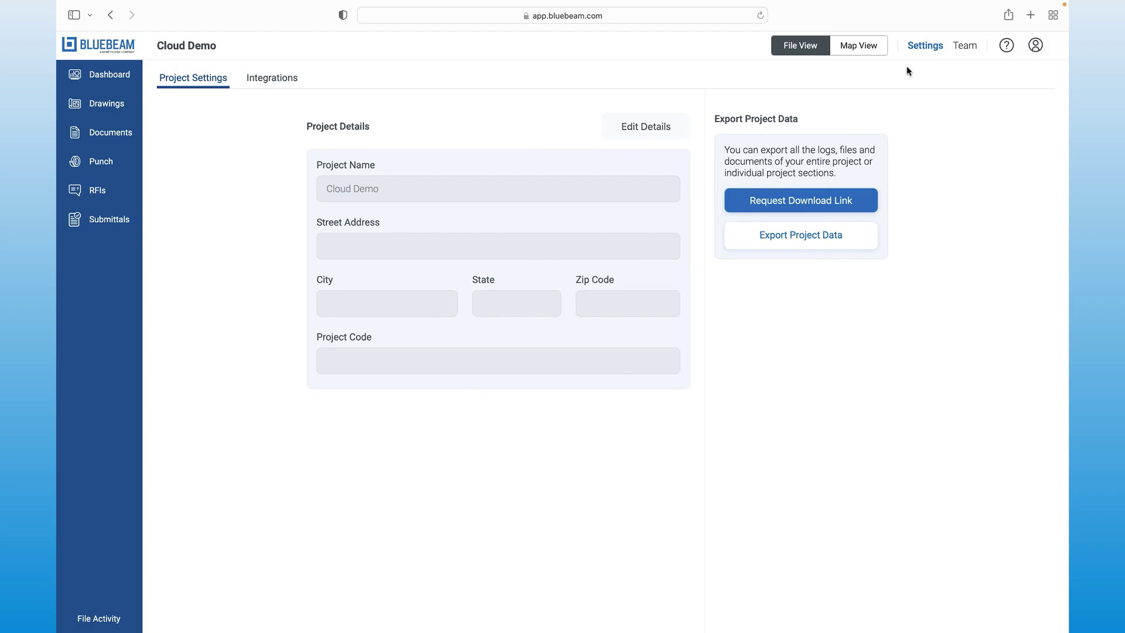
pyautogui.click(791, 237)
pyautogui.click(800, 293)
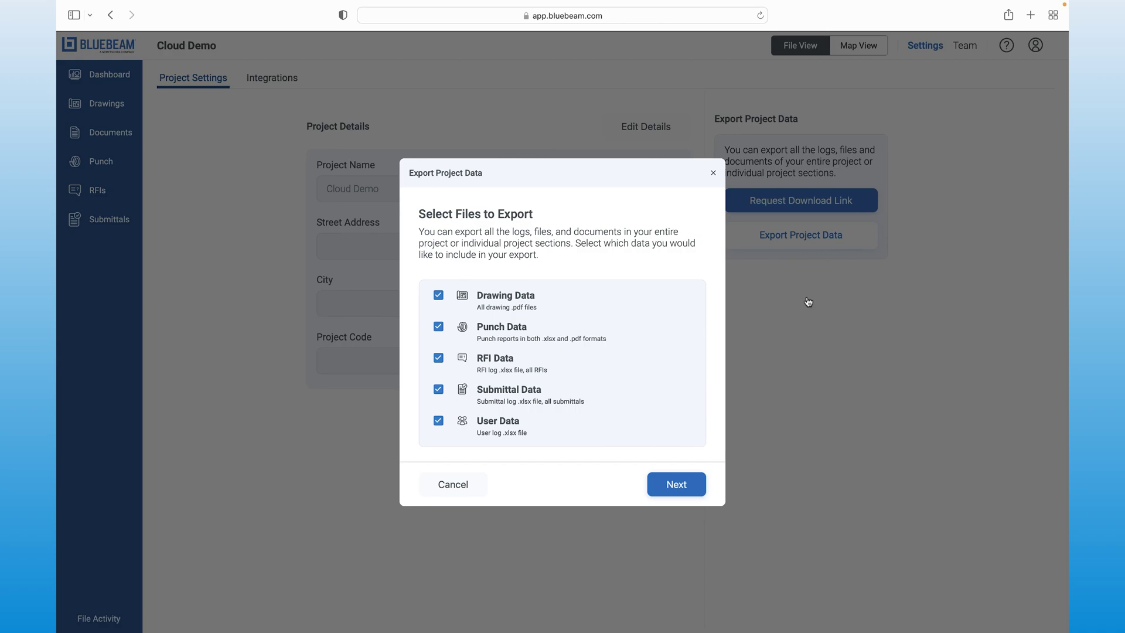
pyautogui.click(663, 497)
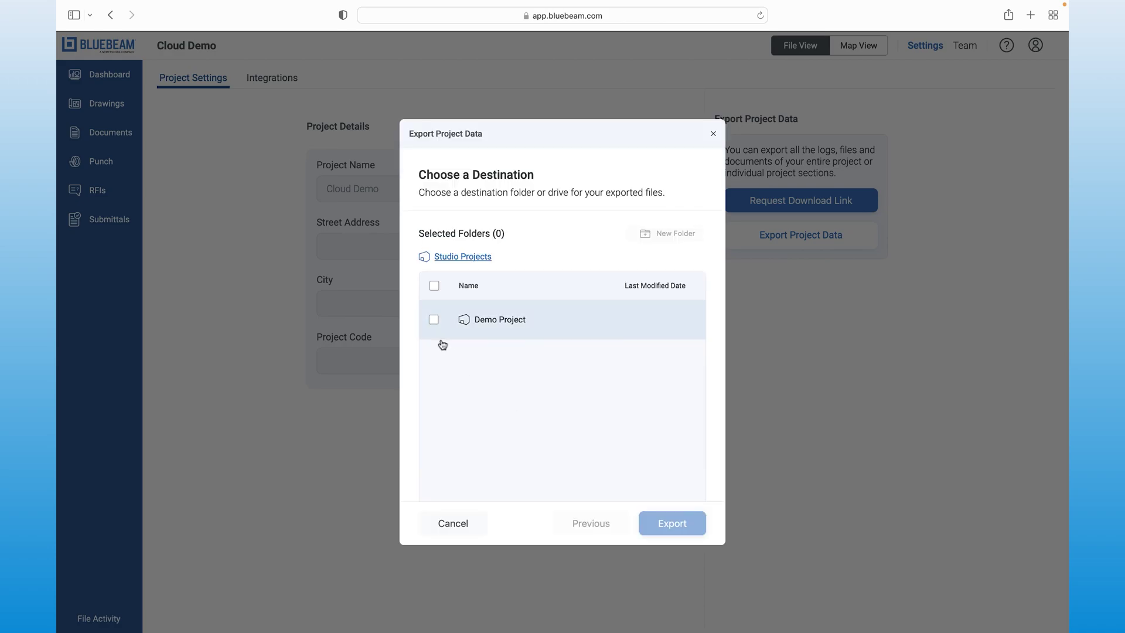
pyautogui.click(434, 320)
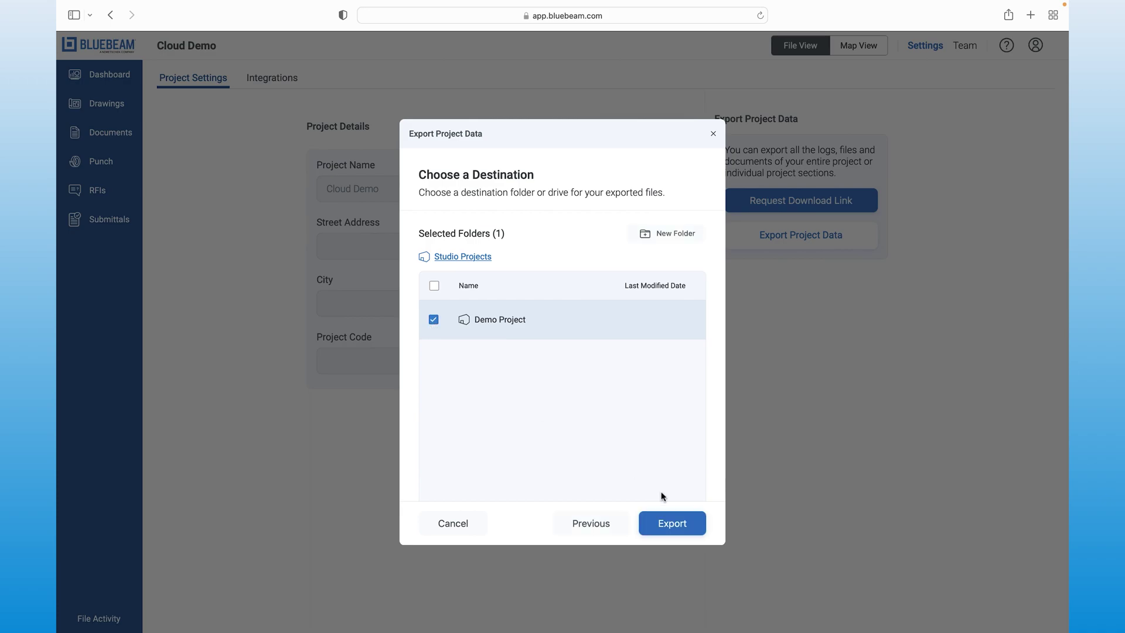
pyautogui.click(696, 522)
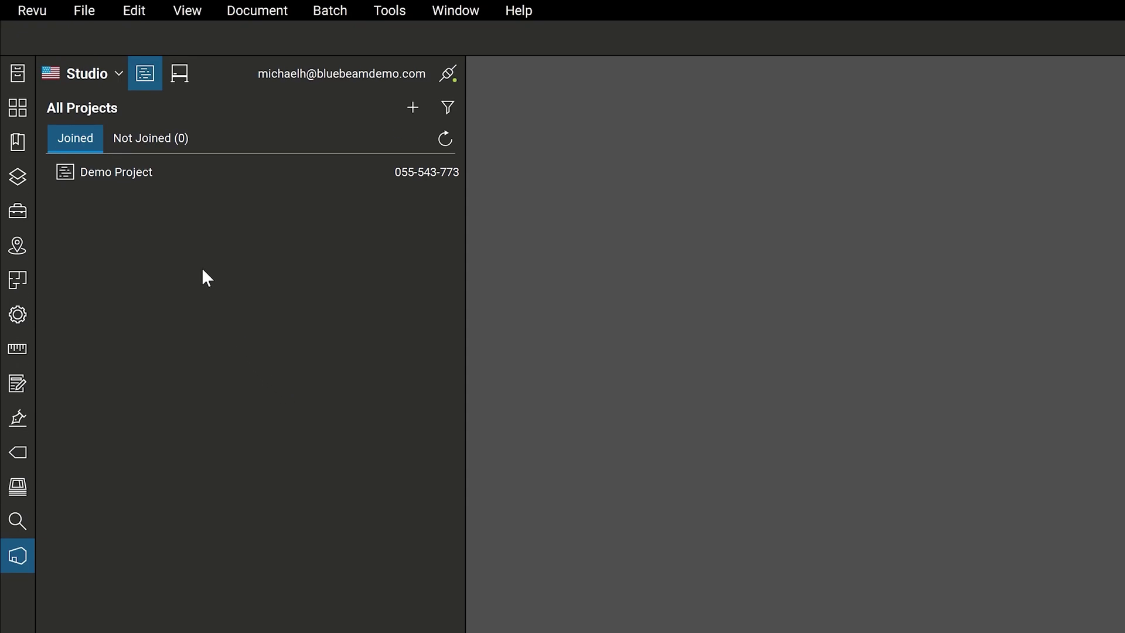
# Step: Open Demo Project in Studio and show its Cloud Demo Files folder contents
pyautogui.doubleClick(173, 181)
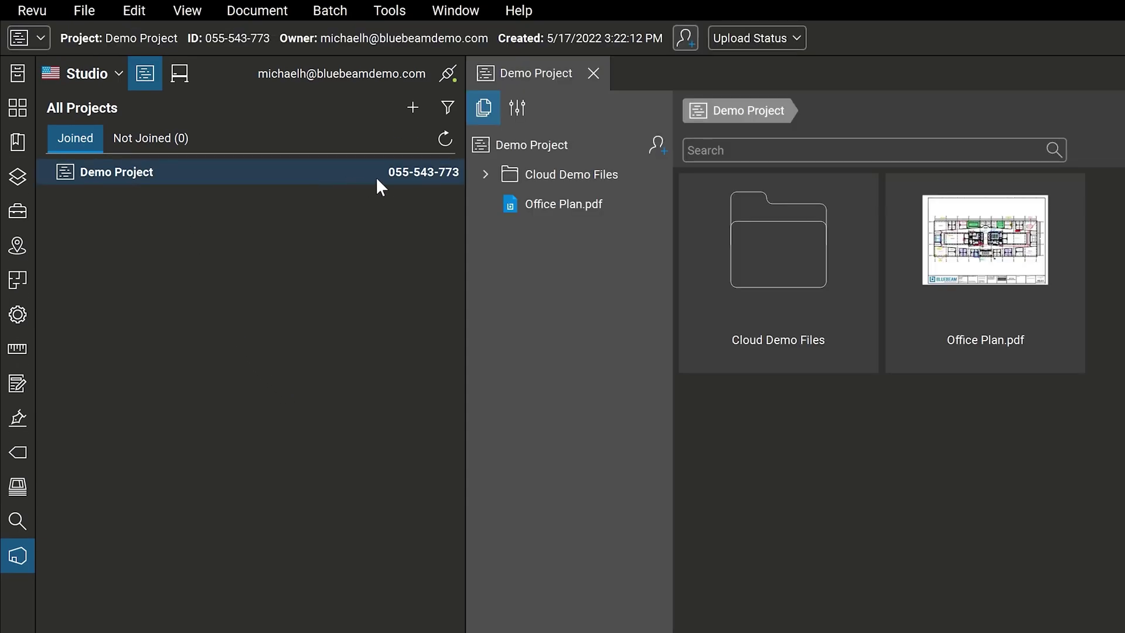
pyautogui.click(504, 175)
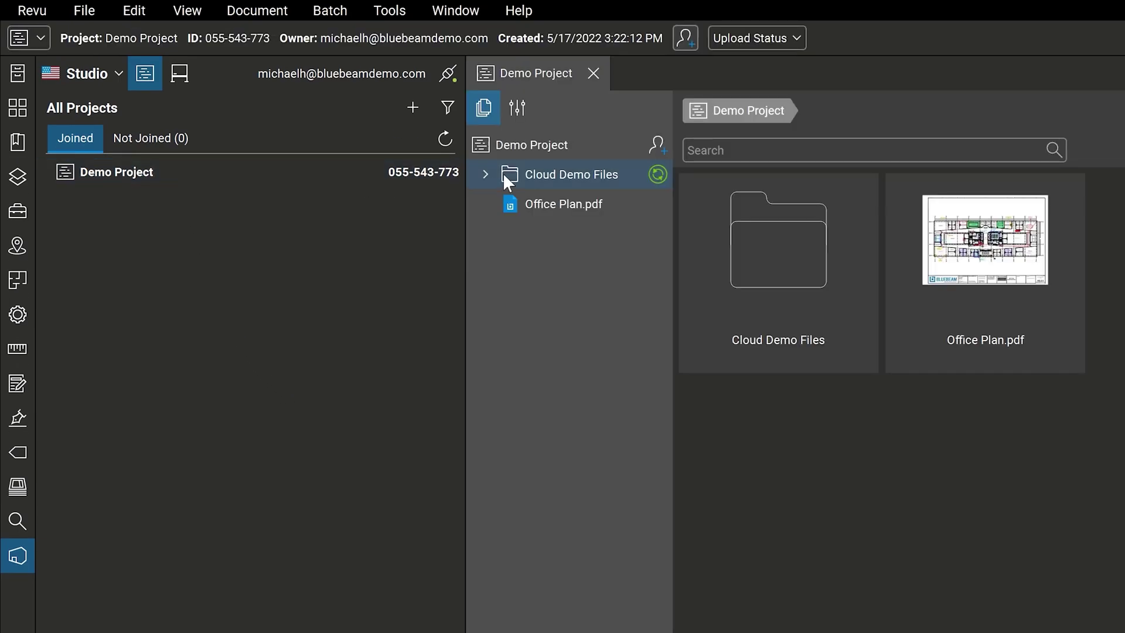
pyautogui.click(566, 173)
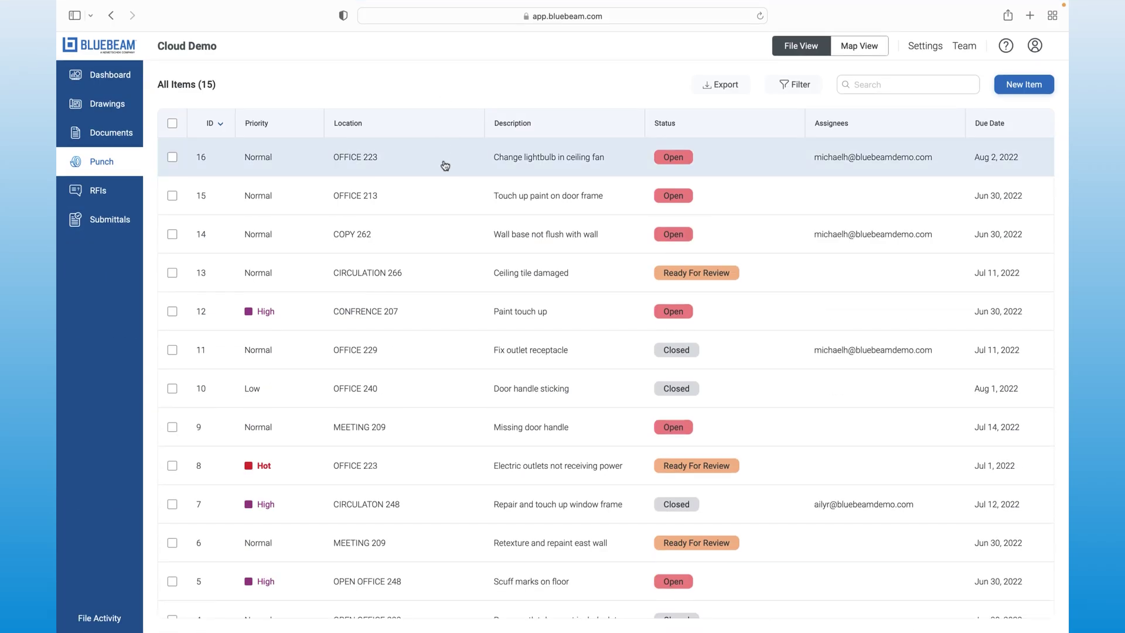
# Step: Show the details of punch item 16, the Office 223 lightbulb change
pyautogui.click(445, 165)
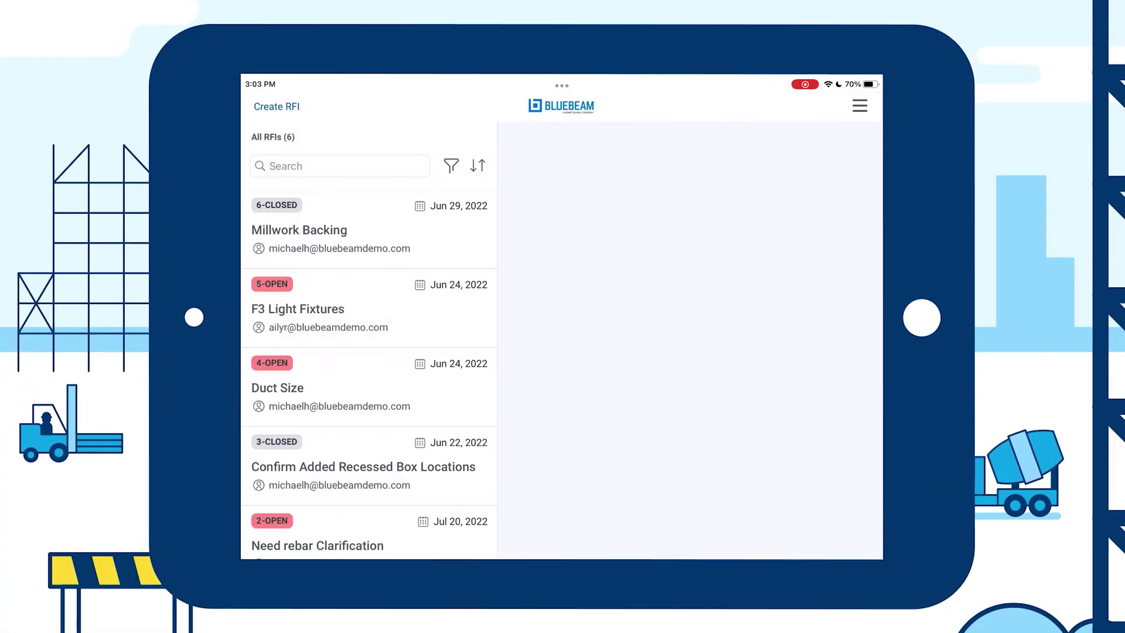
# Step: Assign and send the Office 261 door-location RFI, then mark its area around OFFICE 261
pyautogui.click(369, 387)
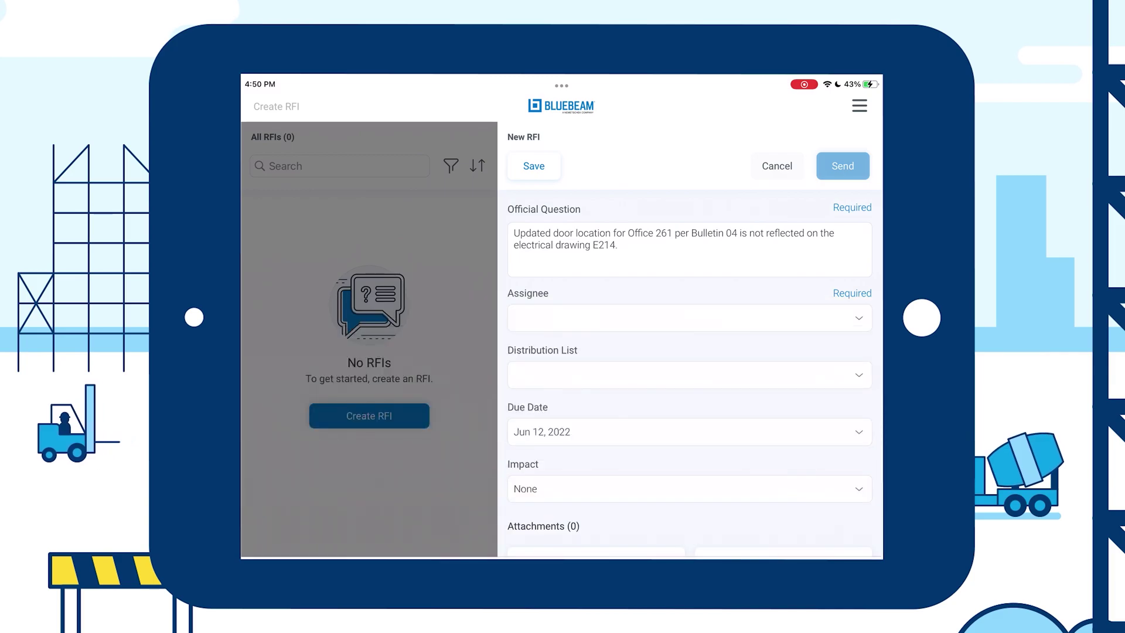
pyautogui.scroll(-2, 690, 375)
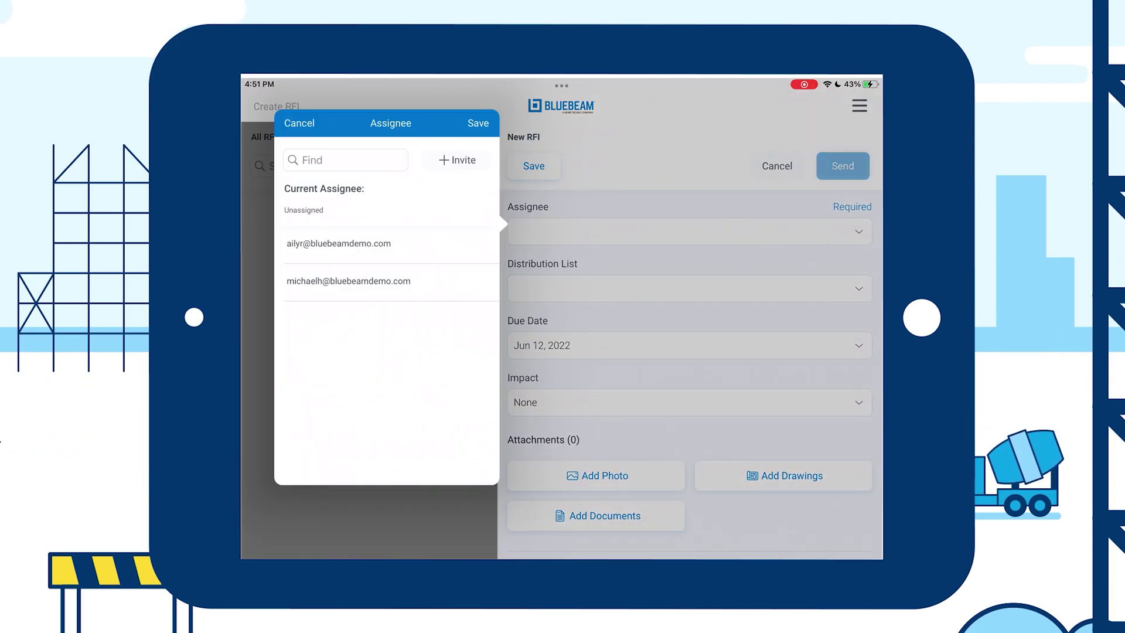
pyautogui.click(349, 280)
pyautogui.click(478, 123)
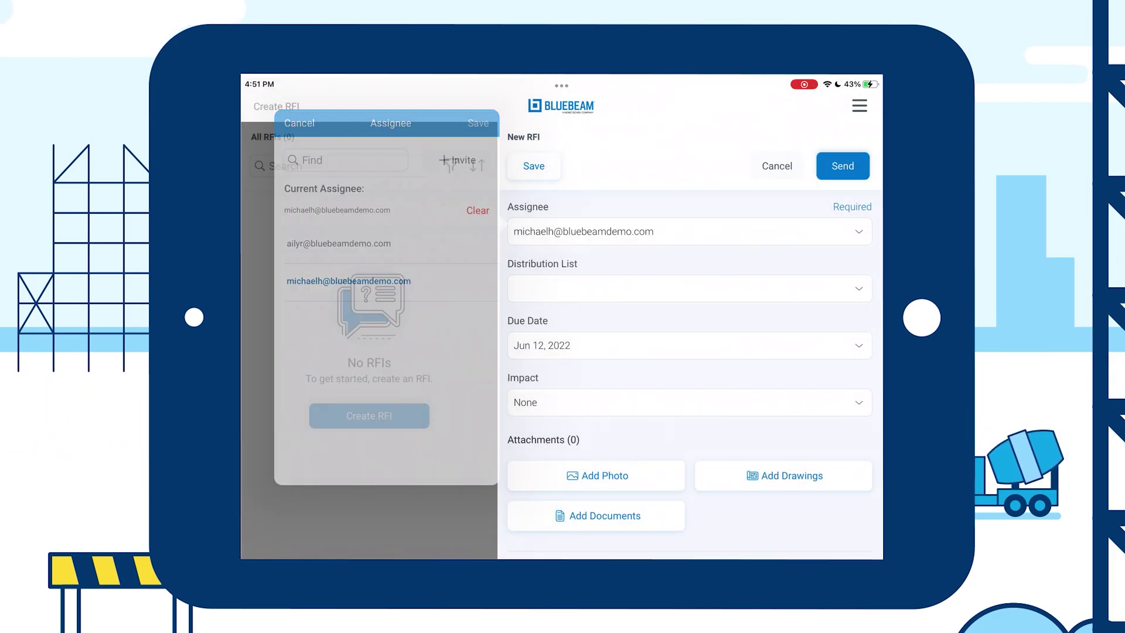
pyautogui.click(843, 166)
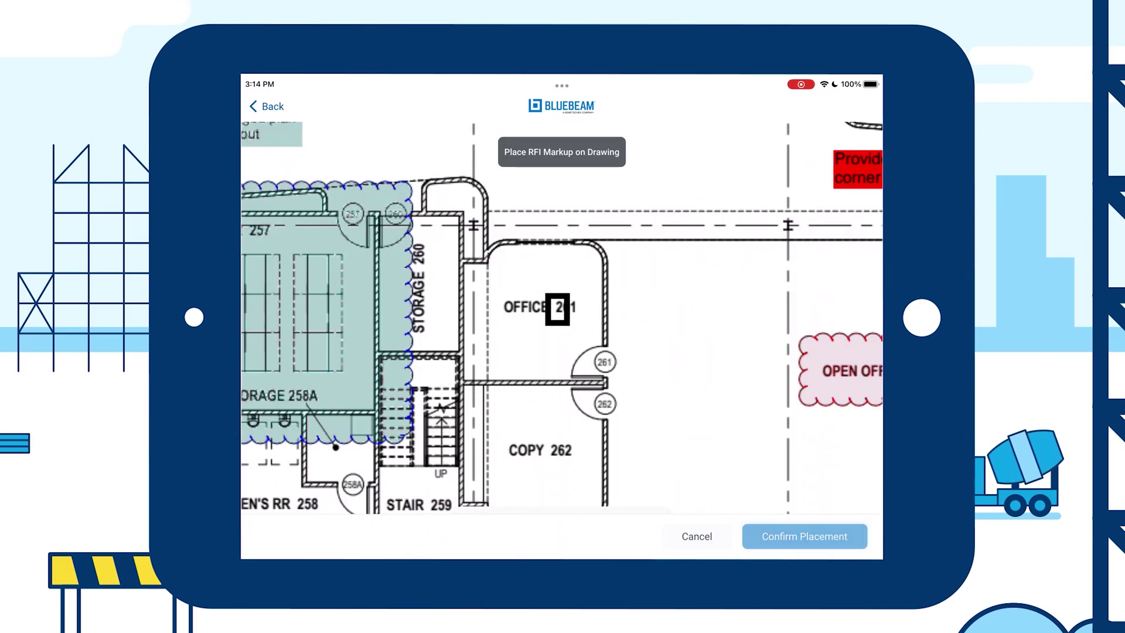
pyautogui.moveTo(571, 326); pyautogui.dragTo(656, 391)
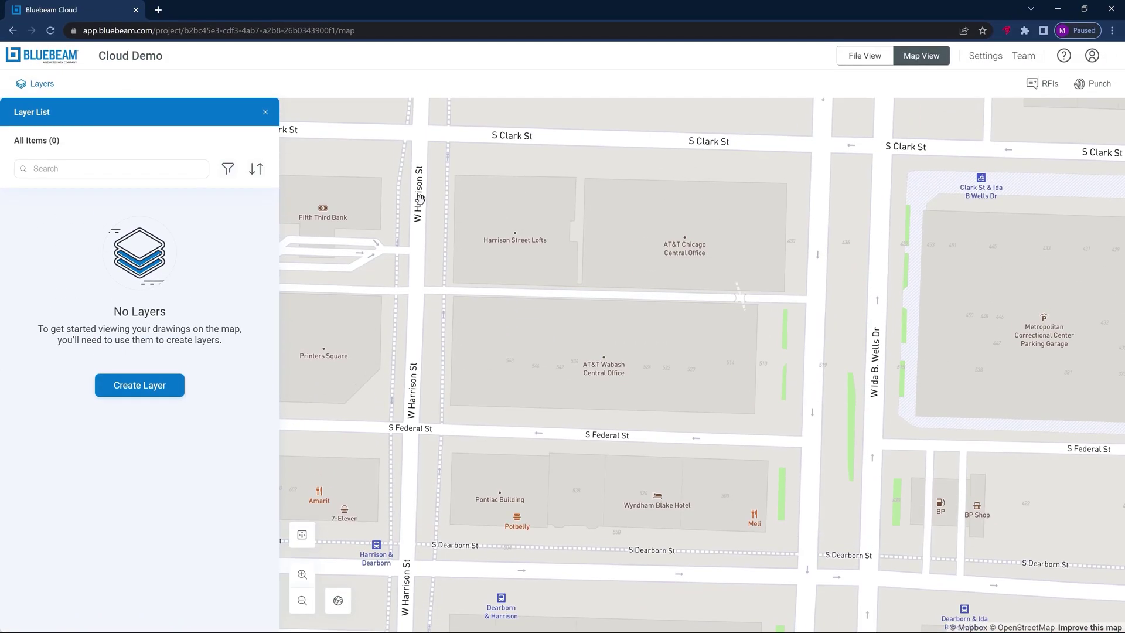
# Step: Place the Office Plan drawing as a map layer at 92° rotation over the Federal St block, and save it
pyautogui.click(159, 393)
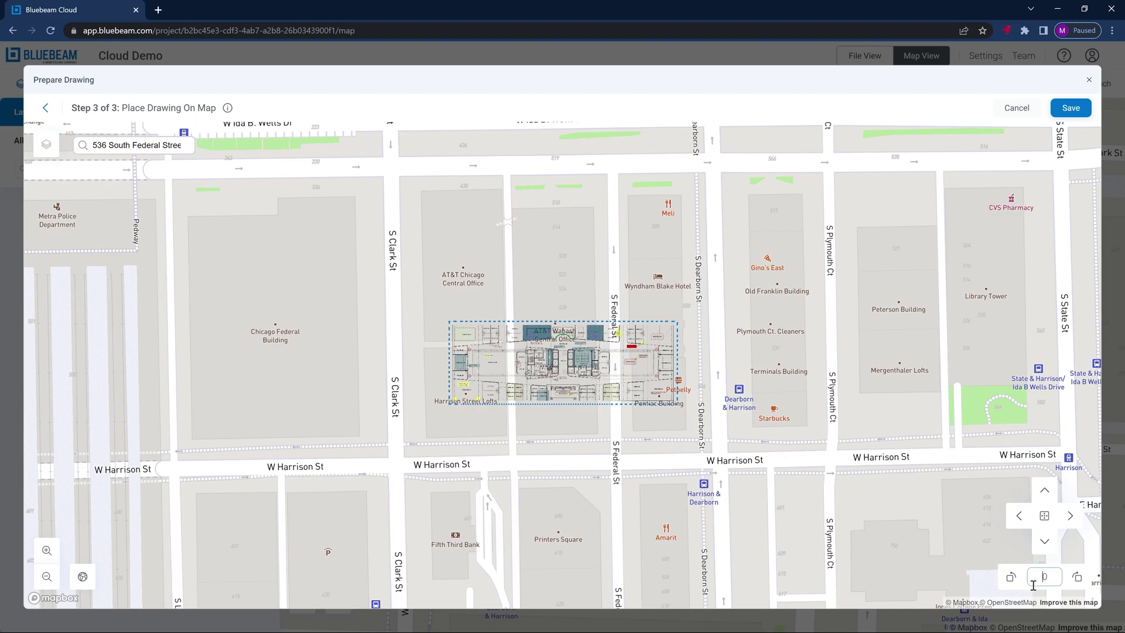
pyautogui.write('92')
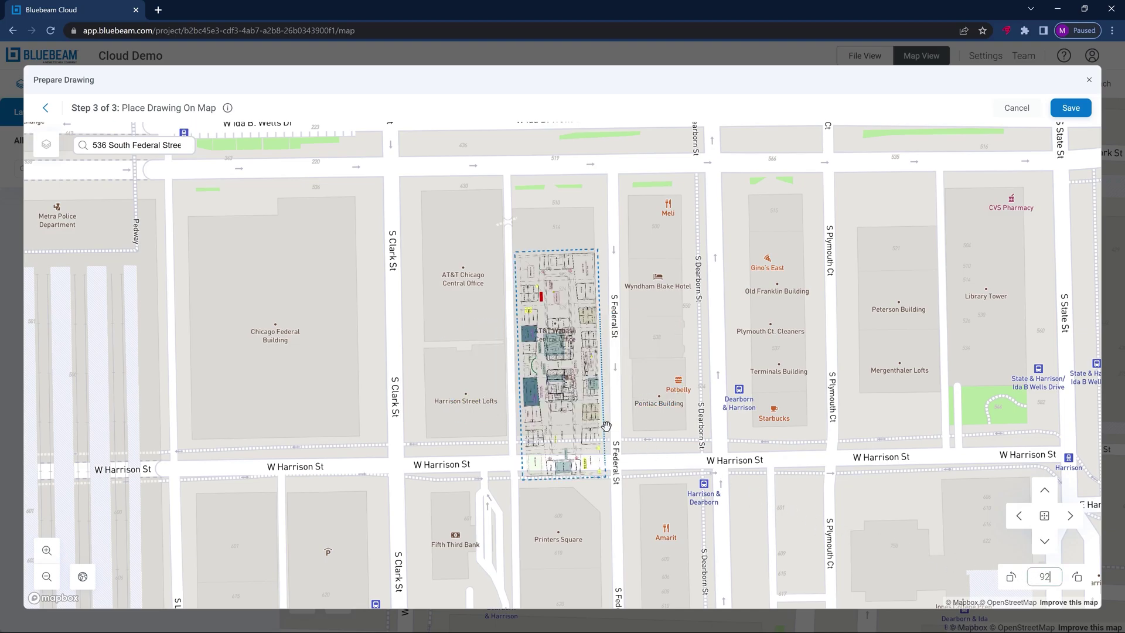
pyautogui.moveTo(574, 404); pyautogui.dragTo(568, 357)
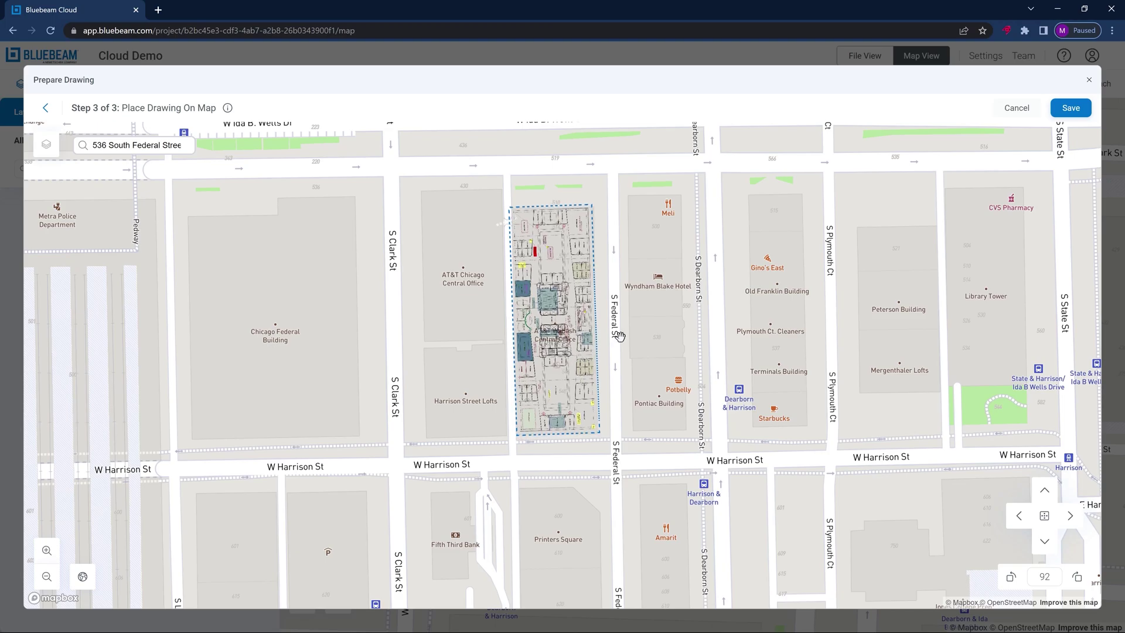
pyautogui.click(1070, 113)
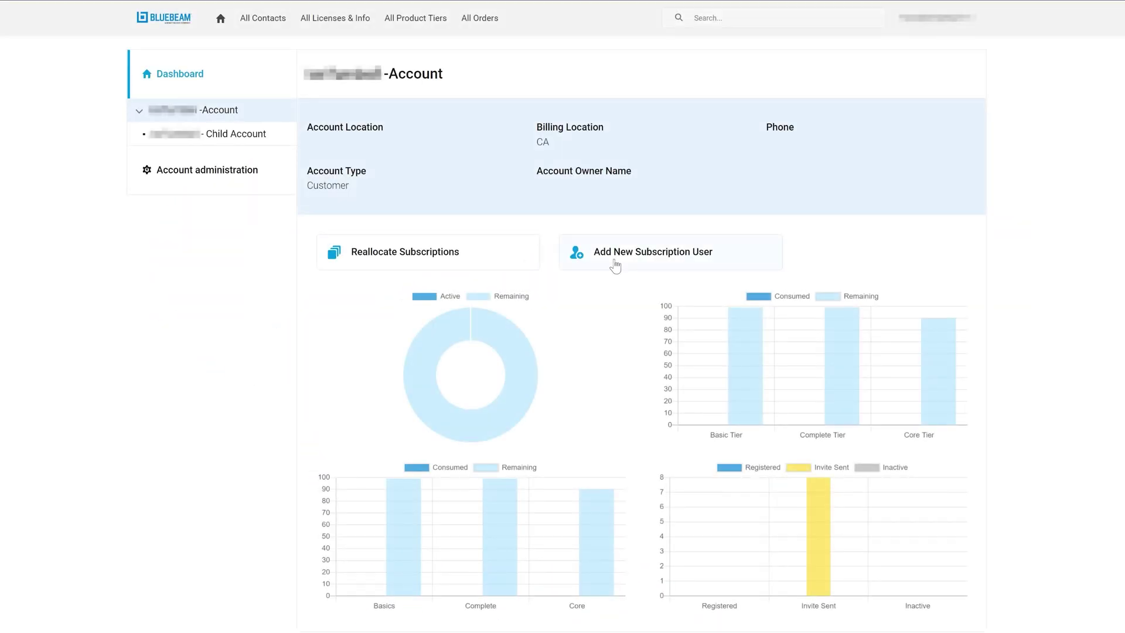
# Step: Open the Add New Subscription User form and view its Bulk add users tab
pyautogui.click(614, 265)
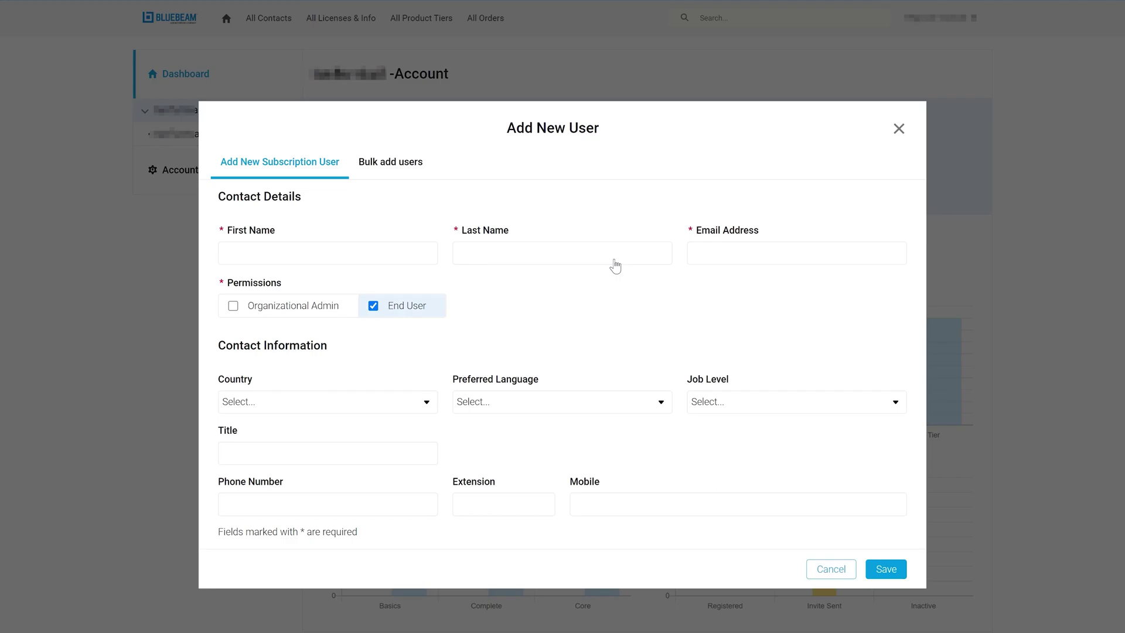
pyautogui.click(408, 175)
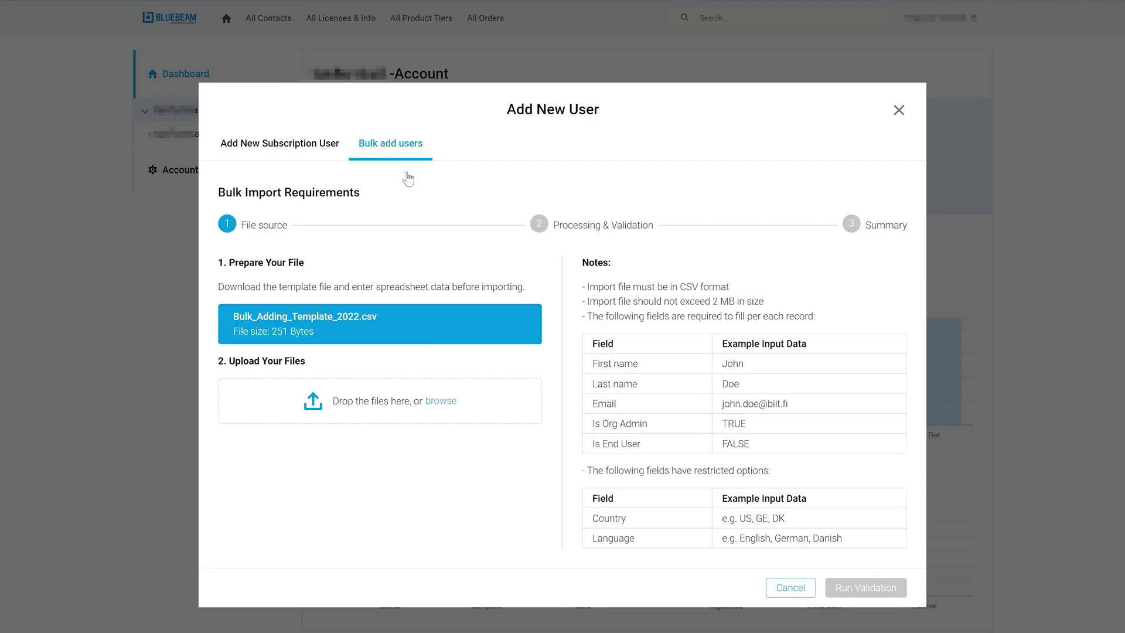